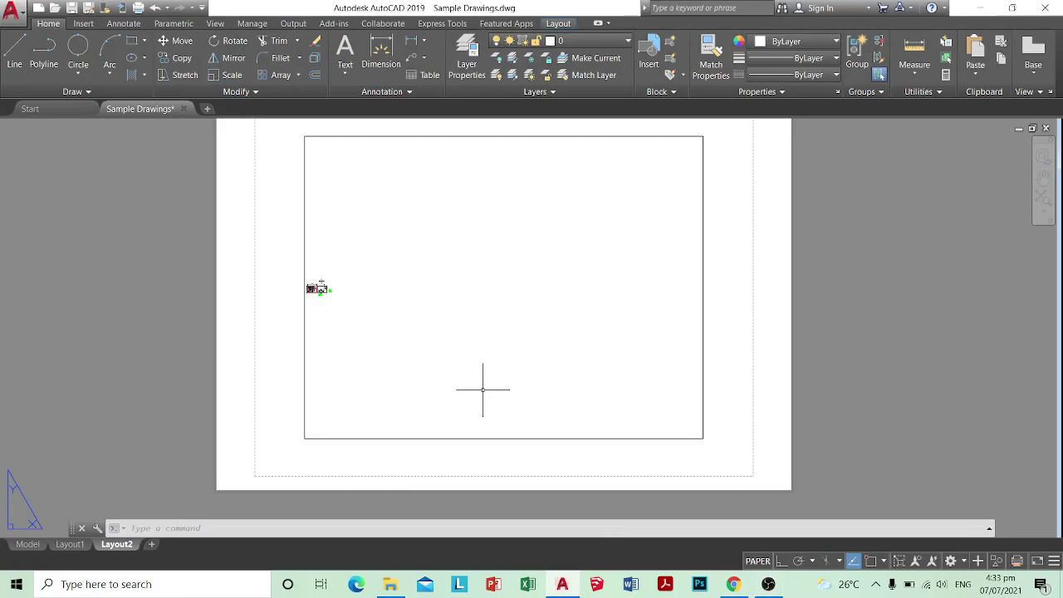
Make the A4 page setup current for Layout2
right_click(130, 548)
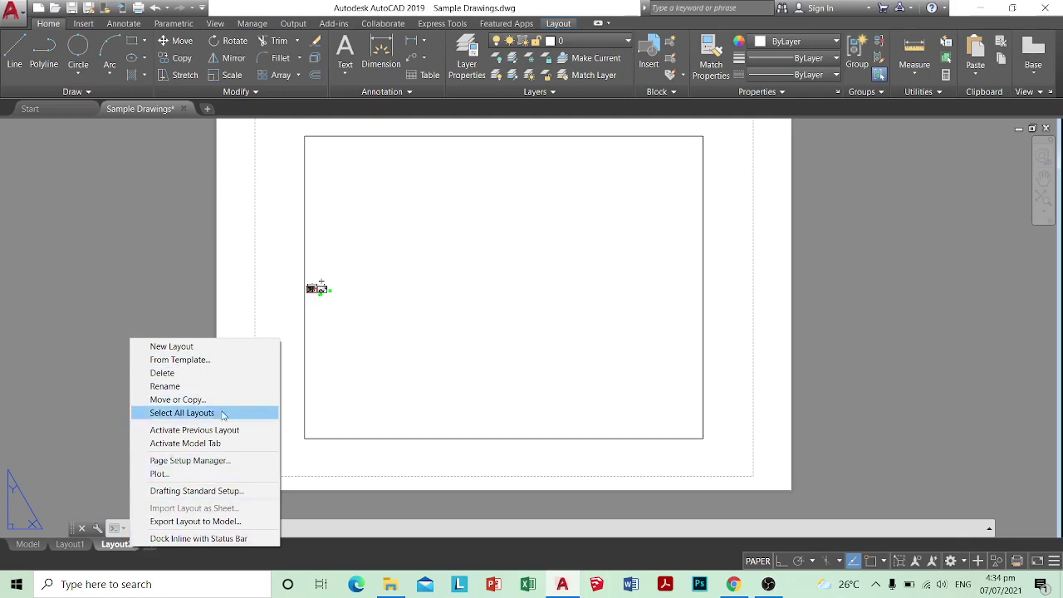
click(199, 462)
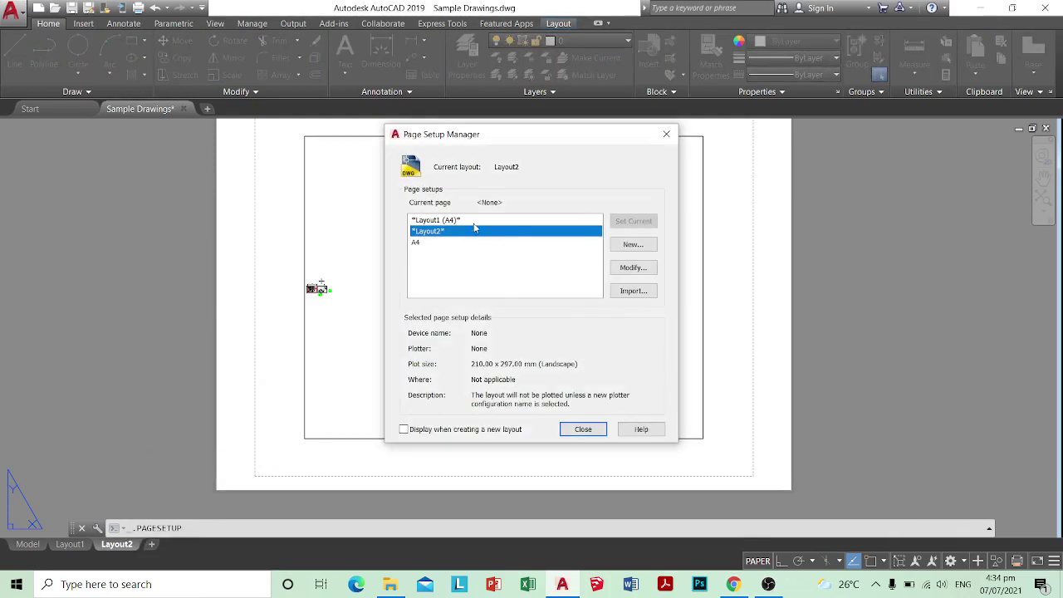
click(432, 220)
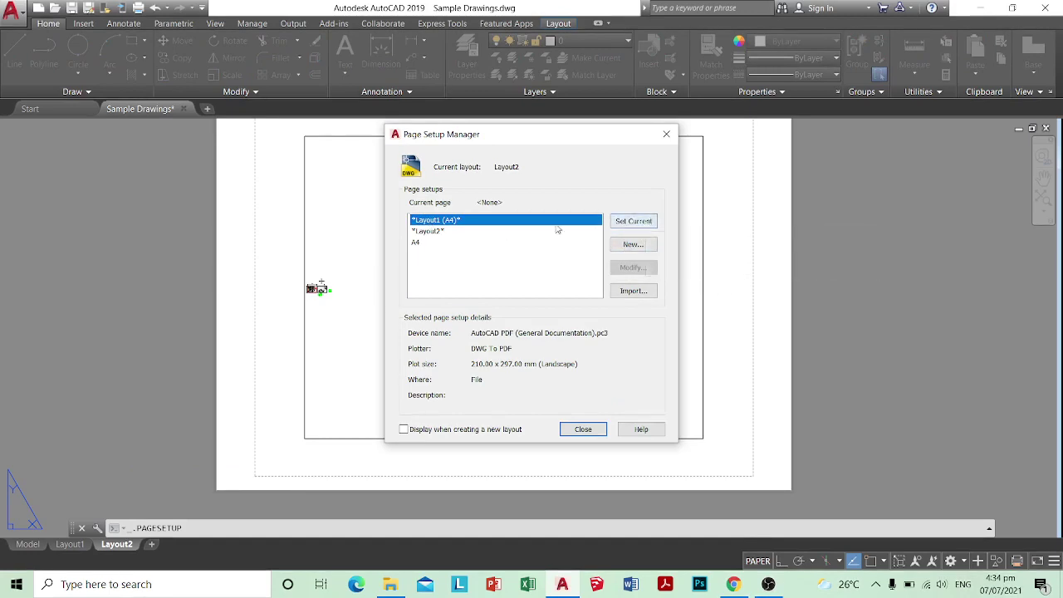
click(447, 241)
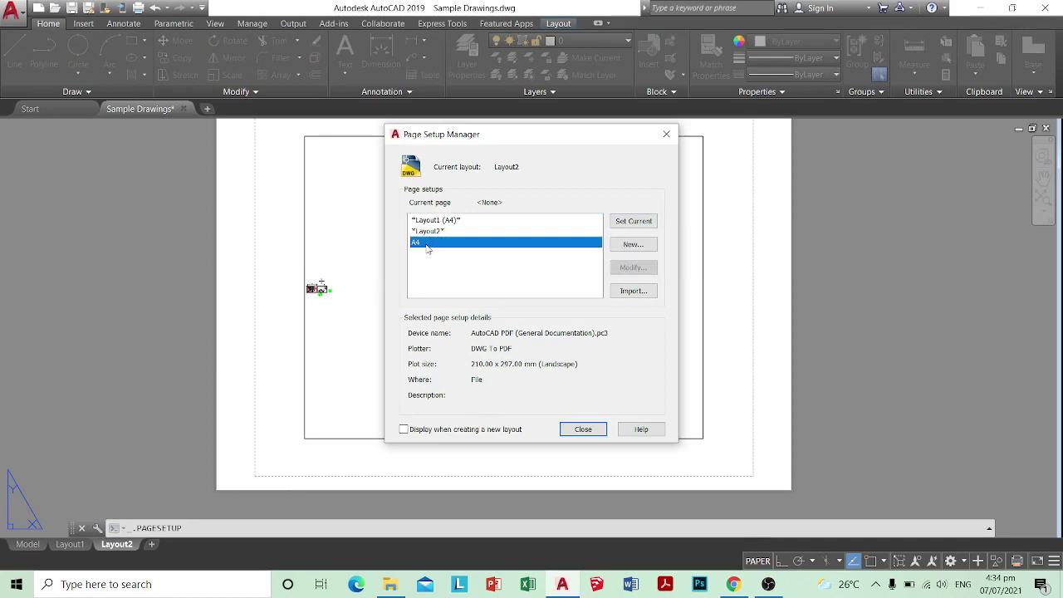
click(634, 224)
Review and accept the A4 page setup's plot settings, updating all layouts that reference it
click(636, 270)
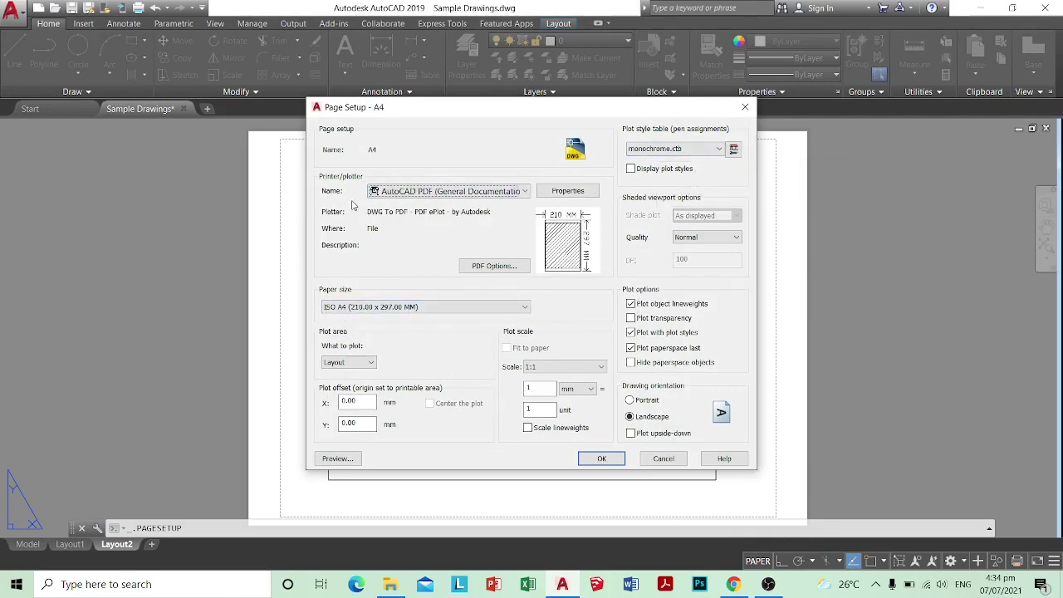
click(608, 458)
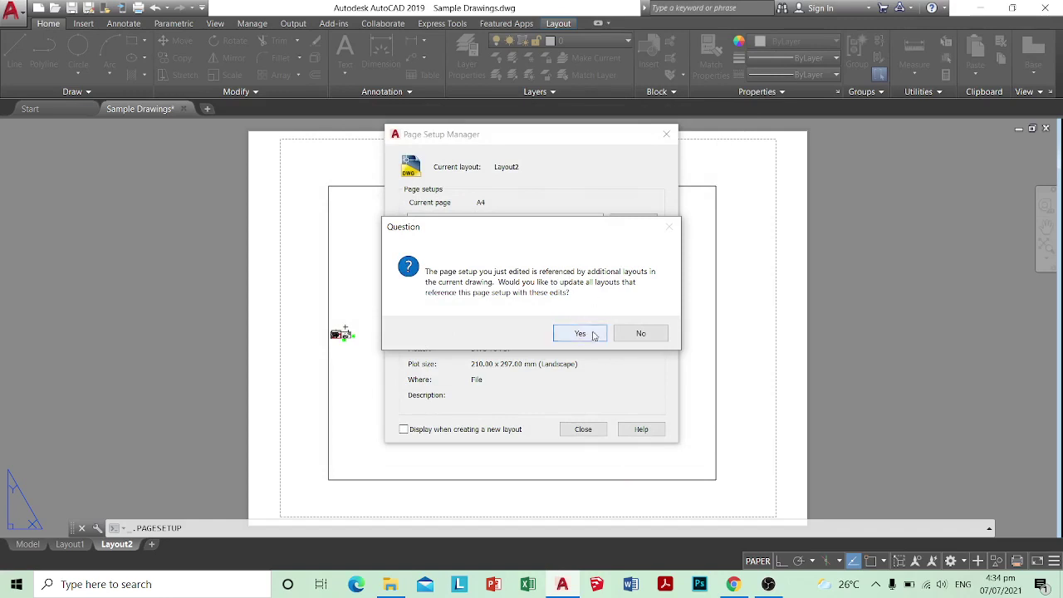
click(581, 334)
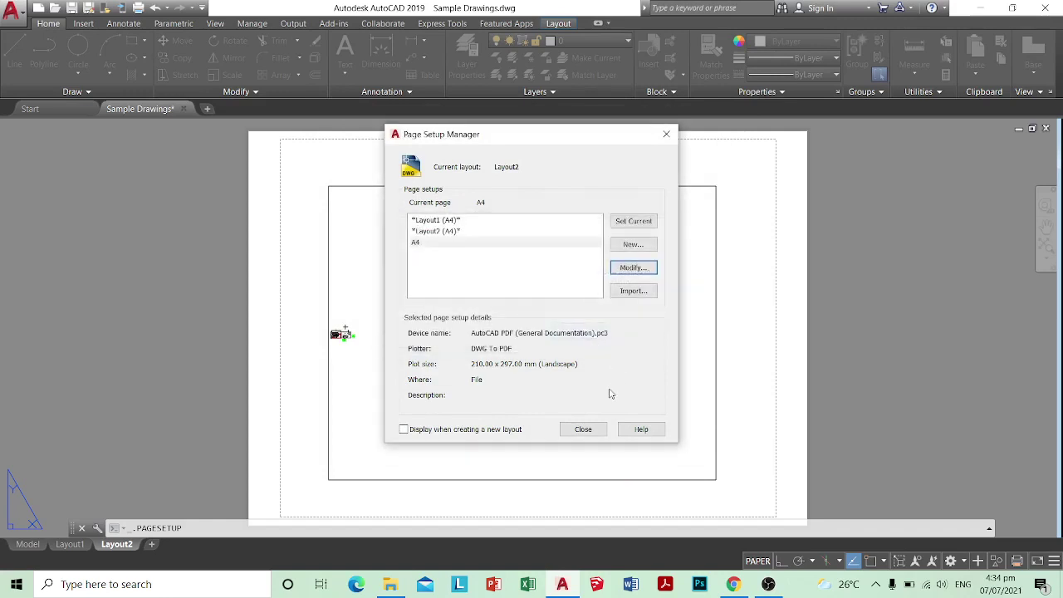
click(583, 428)
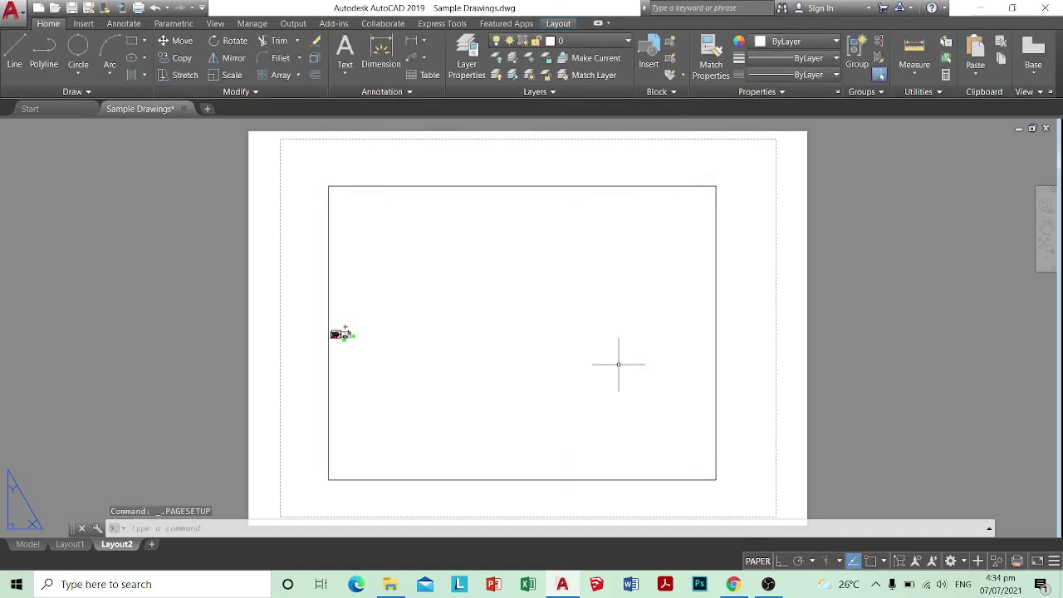
Move the Layout2 viewport onto the Defpoints layer and clear the selection
scroll(648, 390, up, 2)
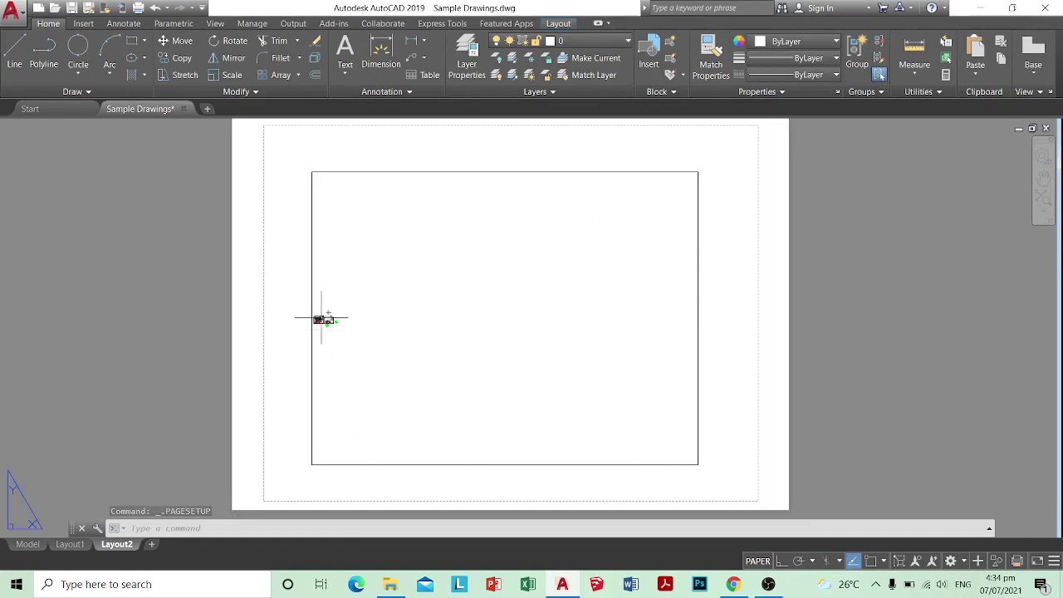
scroll(338, 320, down, 2)
click(581, 337)
click(500, 281)
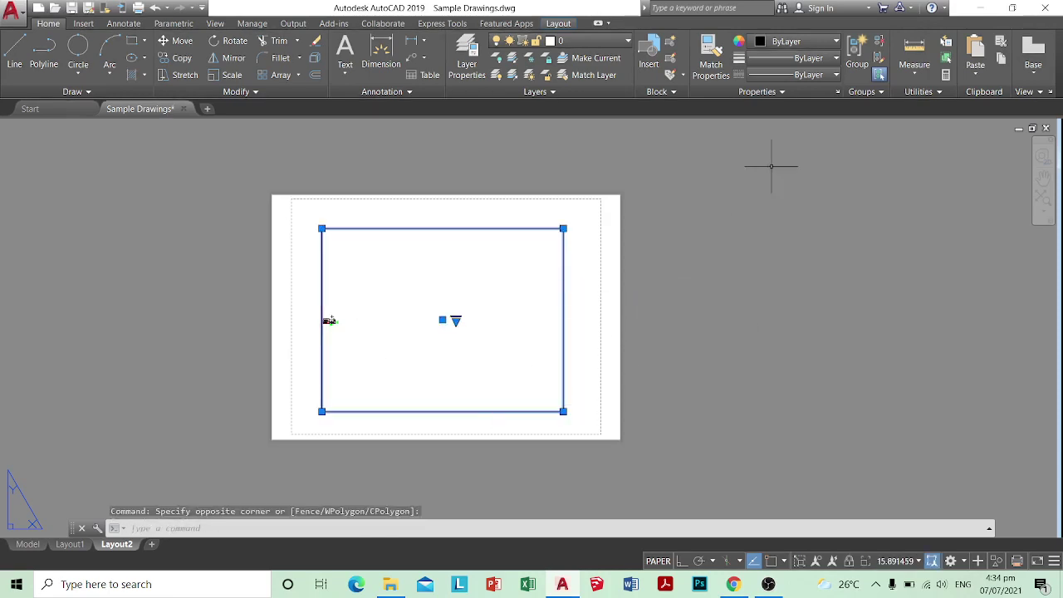
click(586, 46)
click(581, 73)
click(699, 275)
click(693, 312)
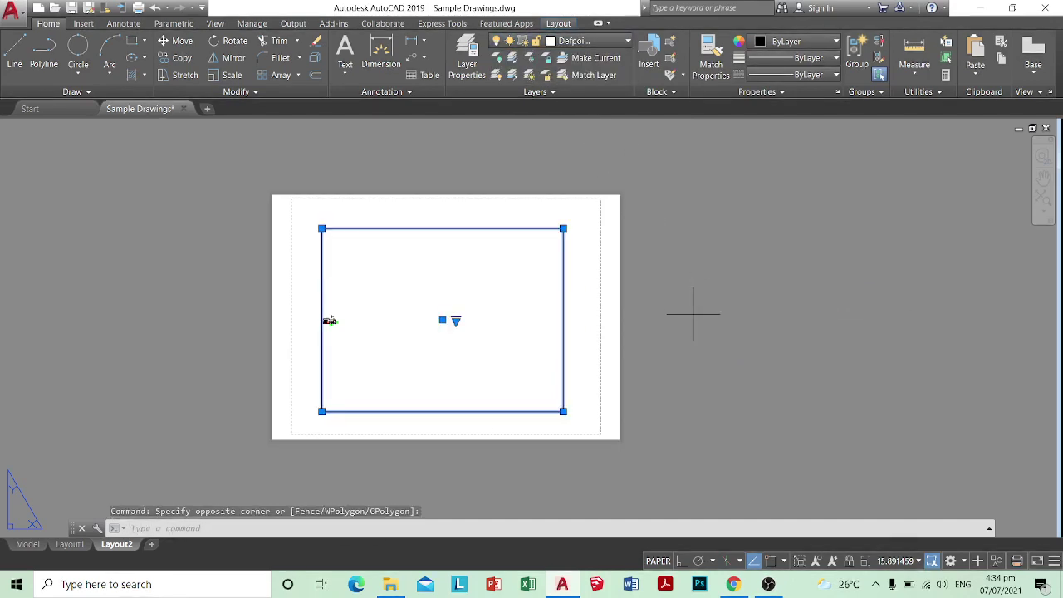
click(690, 313)
key(Escape)
key(Escape)
Inspect the viewport's properties and keep its layer assigned to Defpoints
click(574, 296)
click(550, 255)
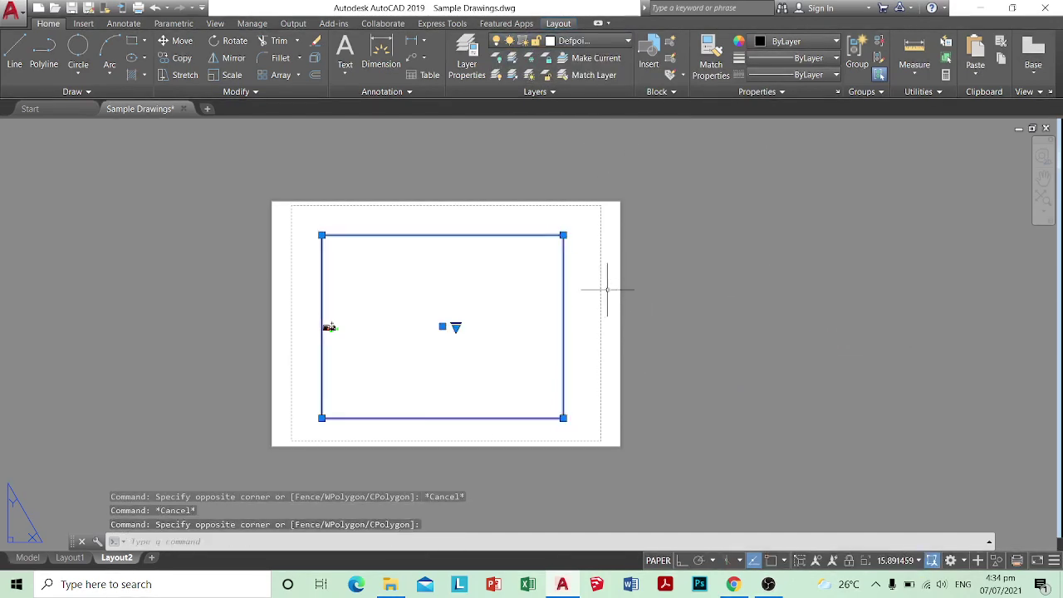
key(ctrl+1)
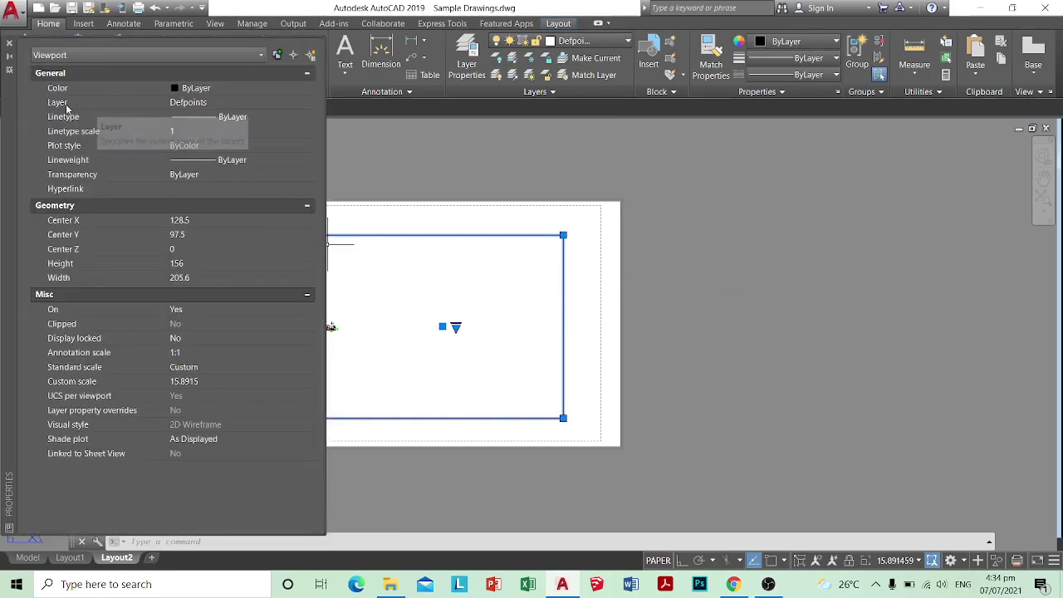
click(233, 103)
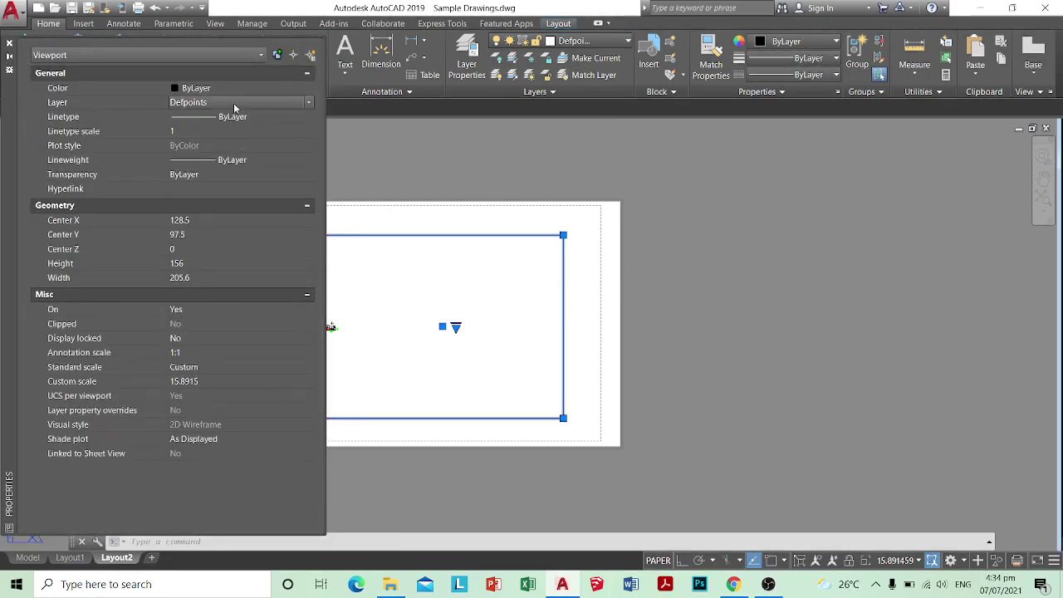
click(233, 103)
click(235, 133)
click(9, 42)
Stretch the viewport's upper-right corner to just outside the dashed printable margin
click(702, 350)
click(527, 230)
click(563, 235)
scroll(629, 185, up, 3)
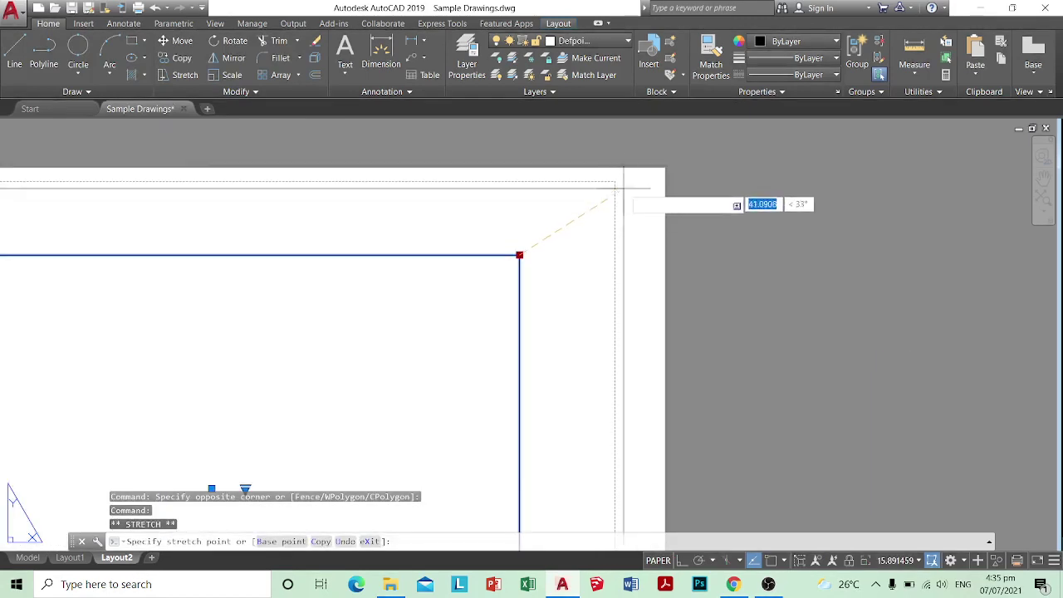
click(623, 174)
scroll(623, 174, down, 5)
Stretch the viewport's lower-left corner to just outside the dashed printable margin
scroll(448, 324, up, 2)
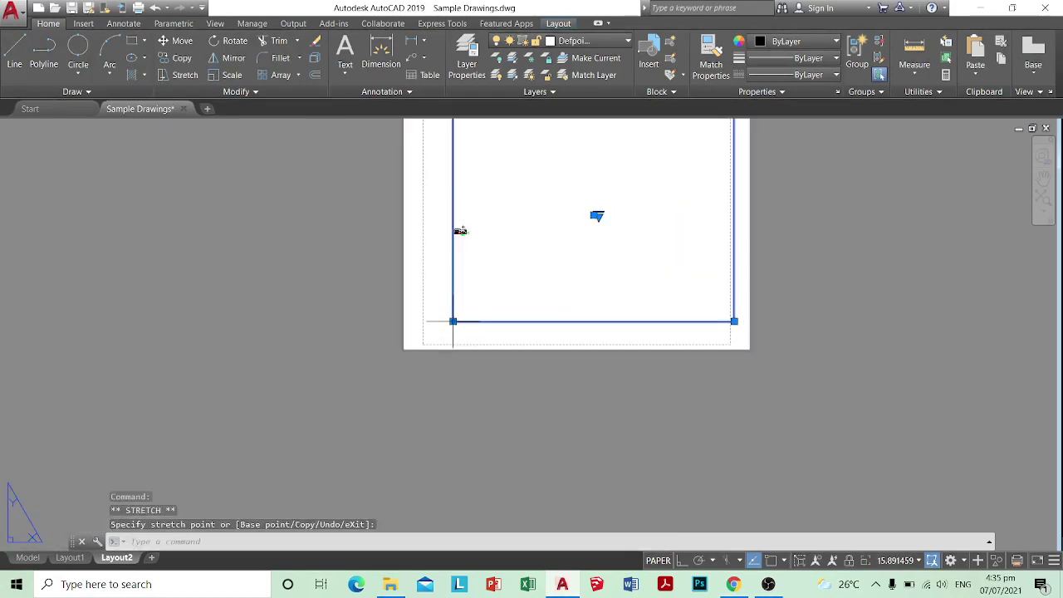
click(452, 321)
scroll(451, 329, up, 3)
click(327, 394)
scroll(328, 394, down, 2)
key(Escape)
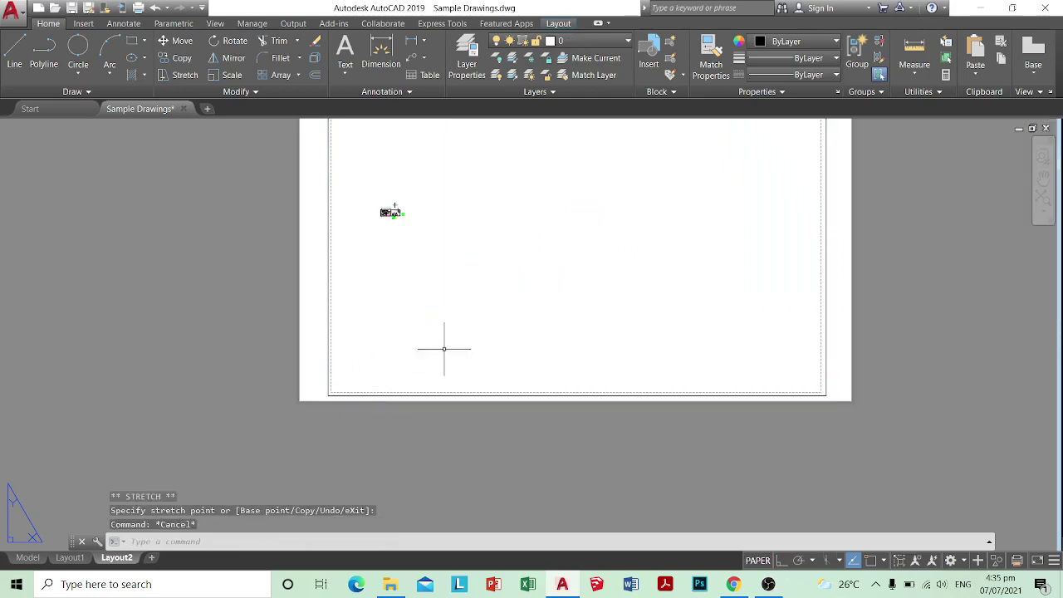
Activate the viewport and use window zooms to enlarge the first sheet with the hatched figures inside it
scroll(503, 320, down, 3)
click(389, 304)
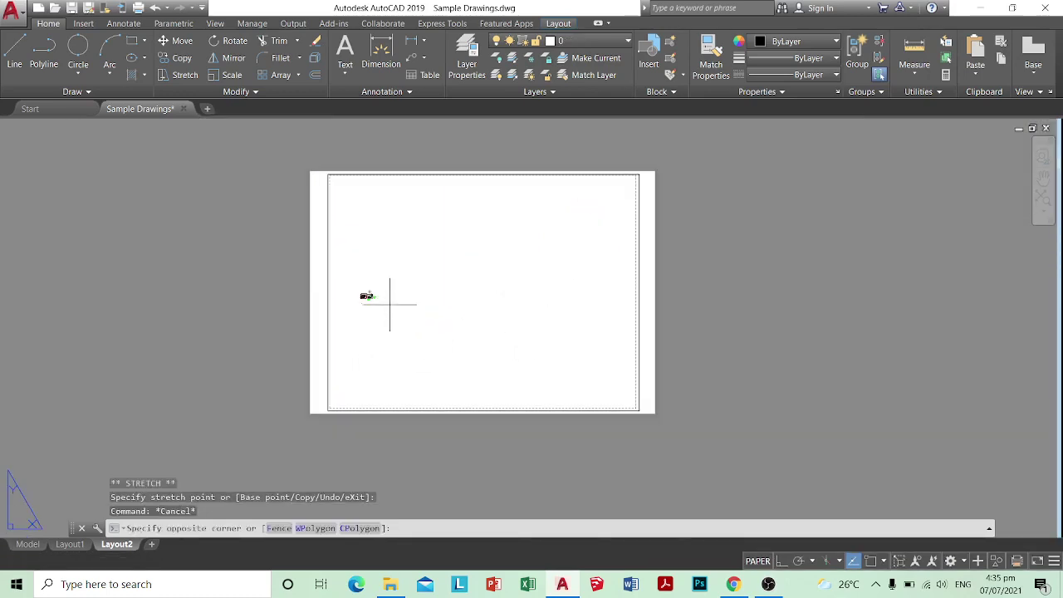
double_click(389, 304)
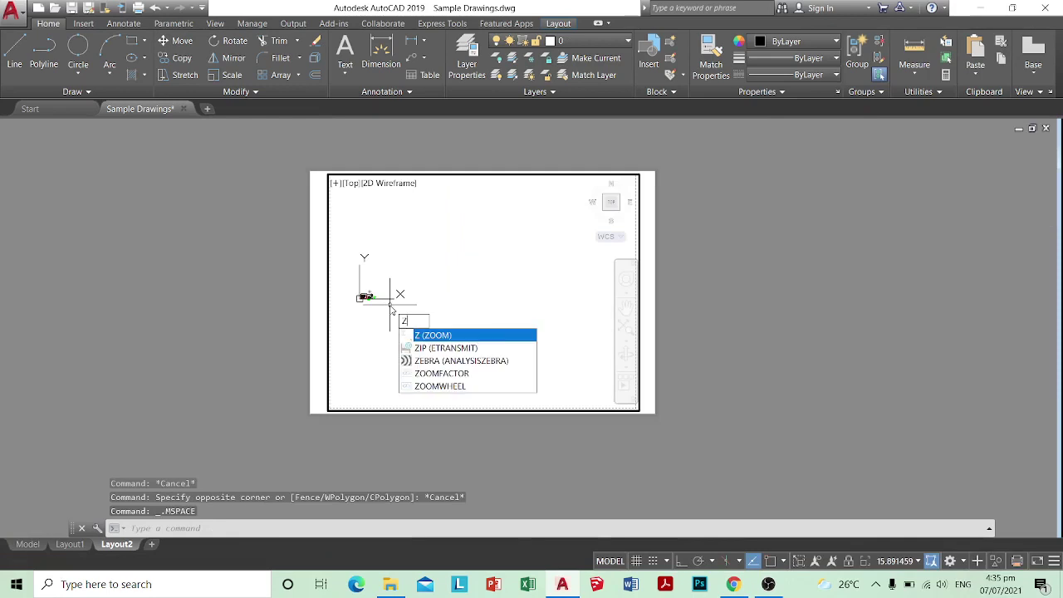
key(Return)
click(360, 290)
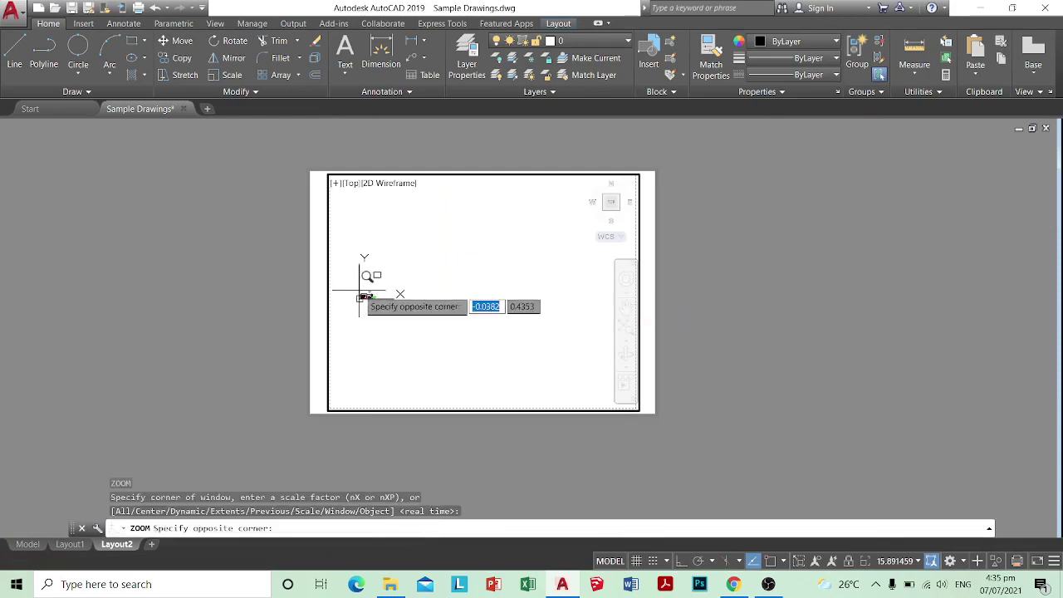
click(387, 306)
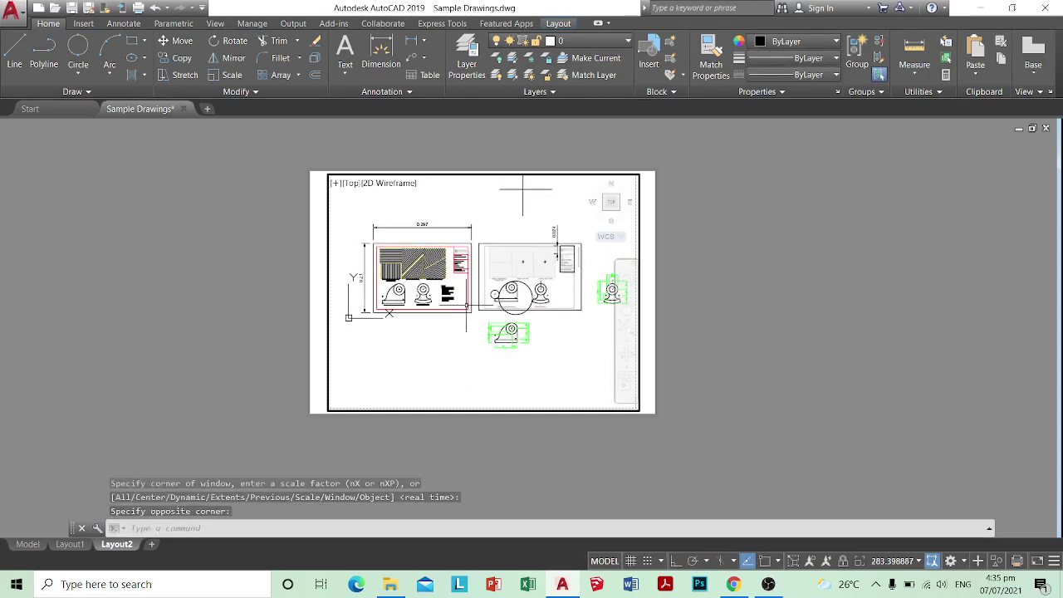
key(Return)
click(378, 242)
click(477, 317)
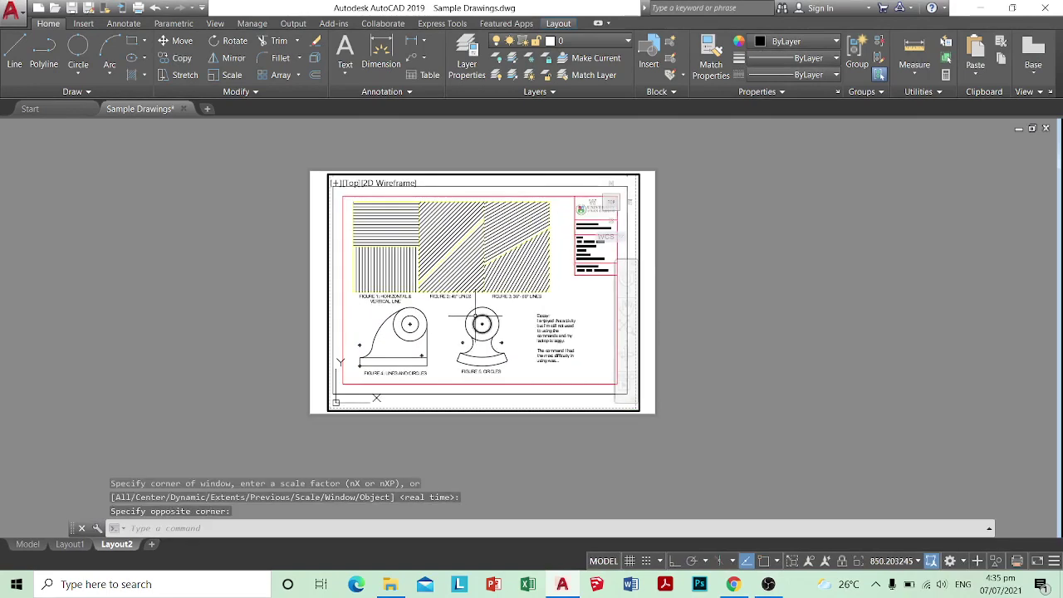
Try to fit the first sheet's outer border tightly to the viewport with a window zoom
key(Return)
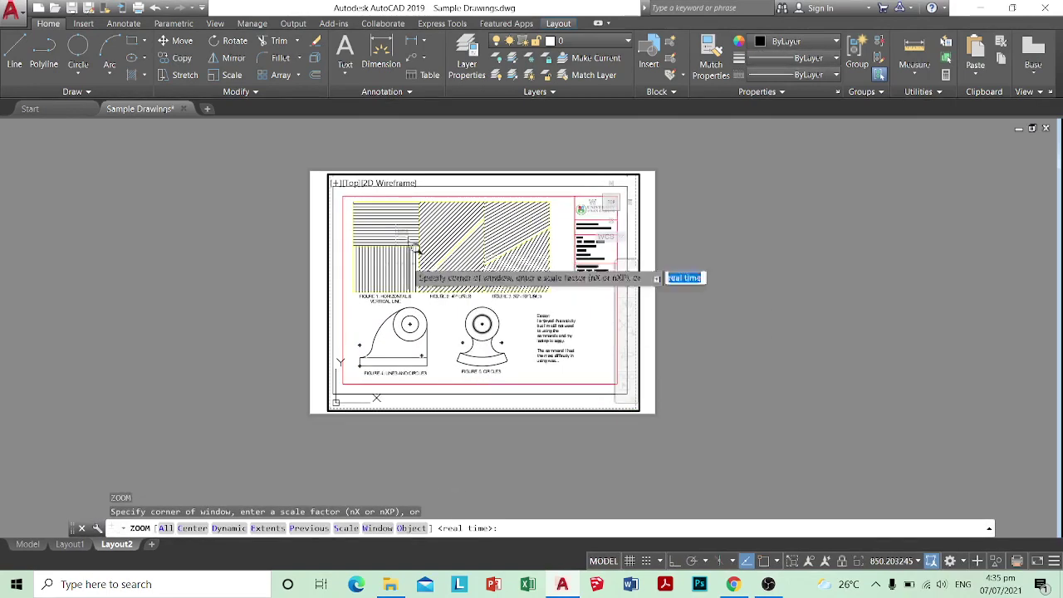
click(338, 180)
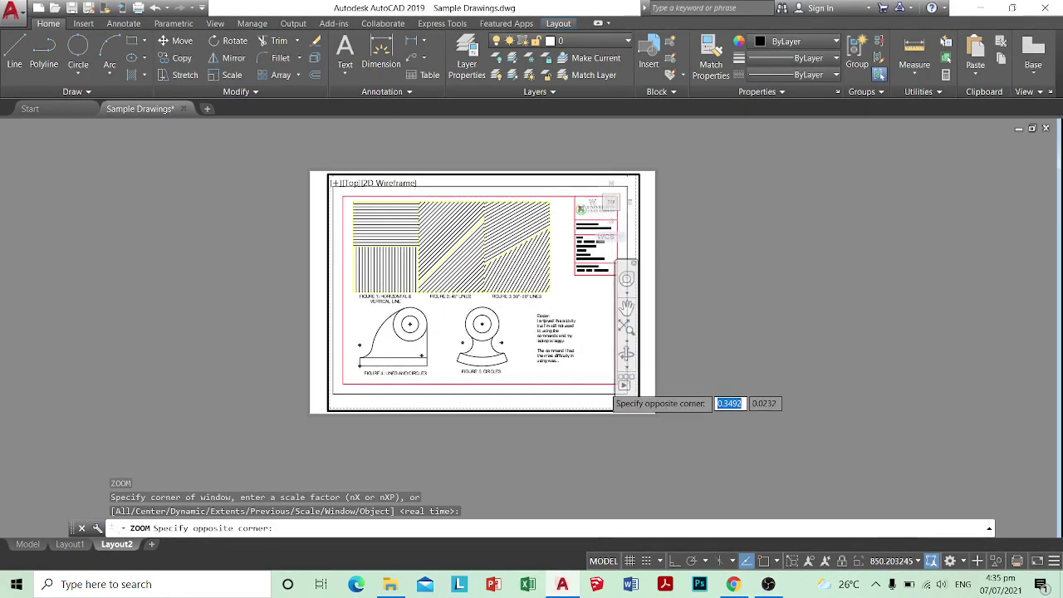
scroll(613, 372, up, 2)
scroll(612, 373, down, 6)
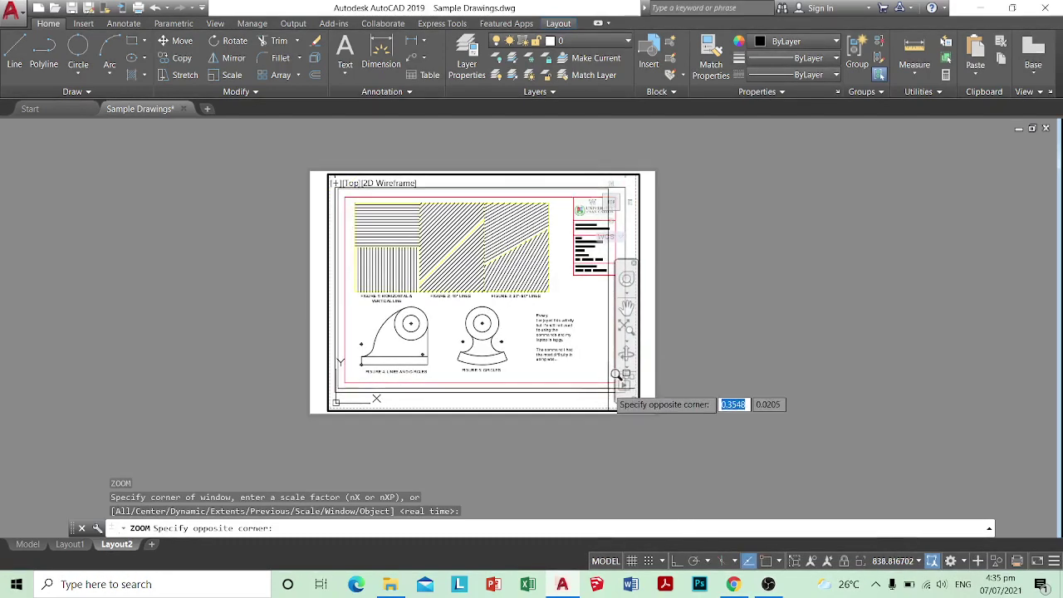
click(609, 385)
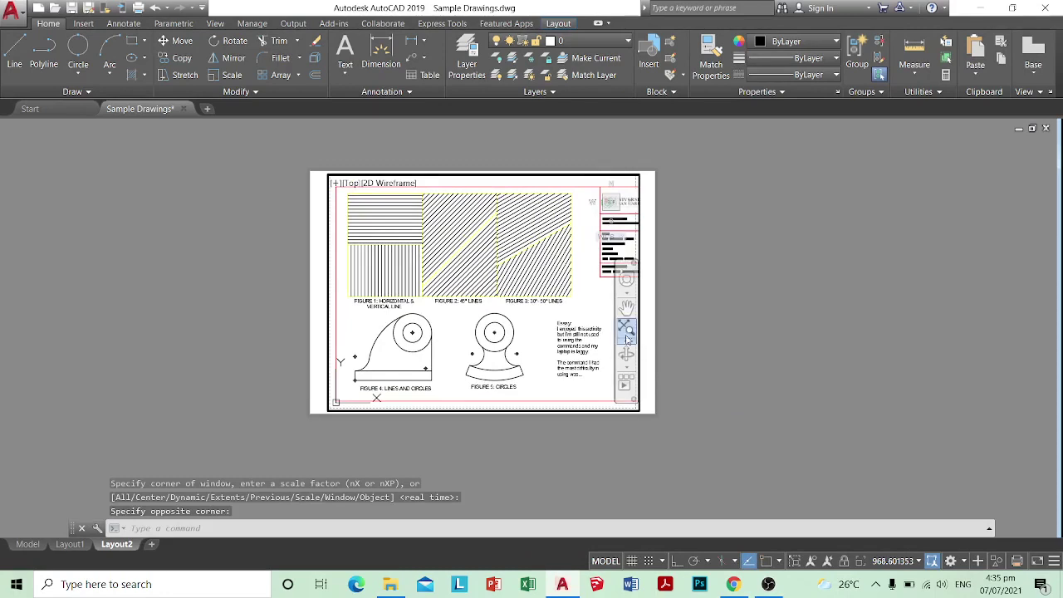
Pan and zoom out inside the viewport to show the whole first sheet with its dimensions, and return to paper space
text(p)
key(Return)
drag(540, 305, 528, 304)
scroll(528, 304, down, 2)
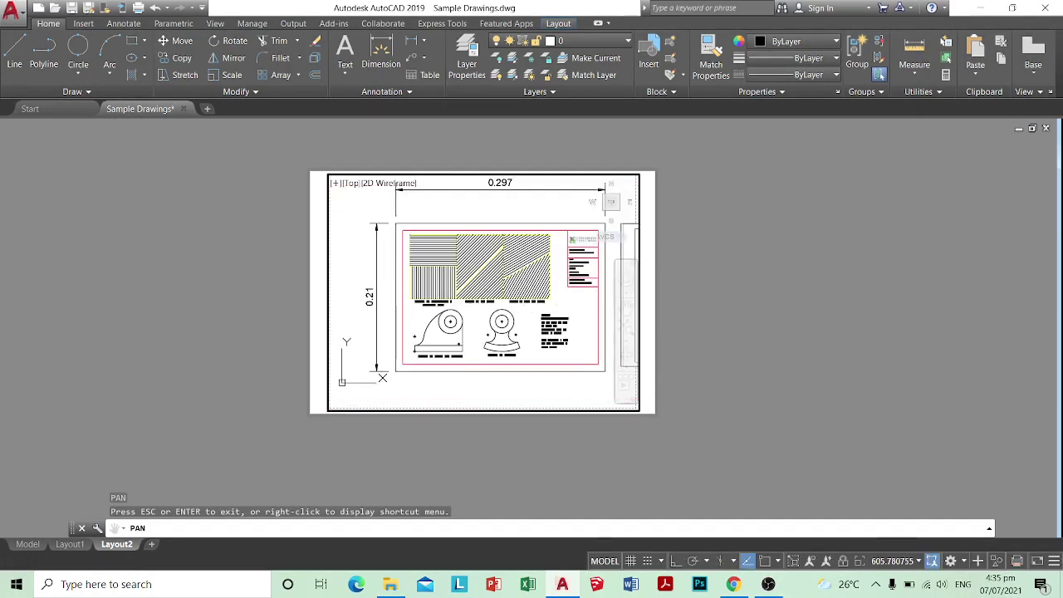
key(Escape)
double_click(756, 348)
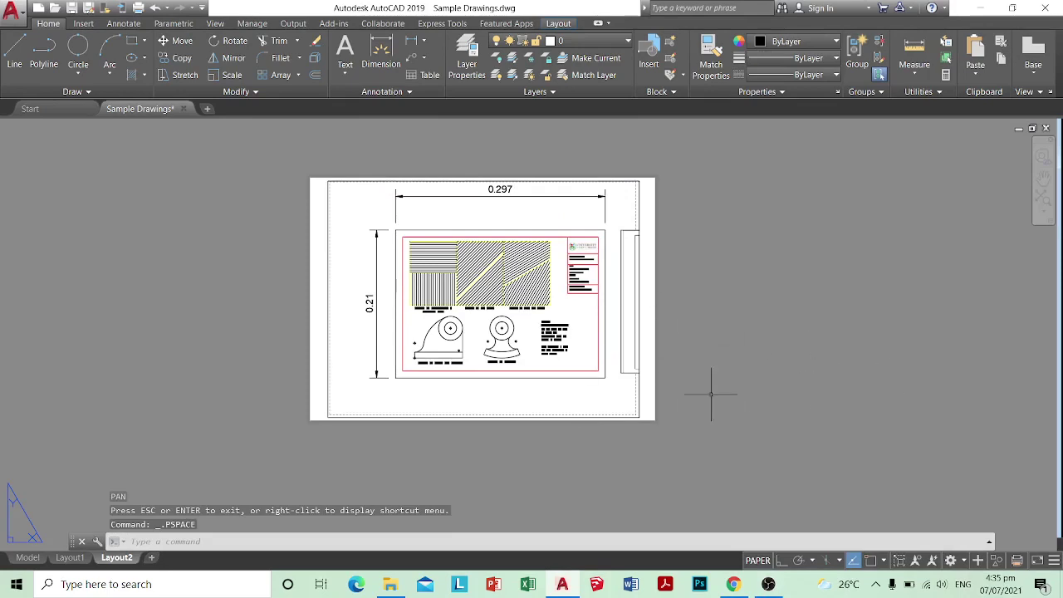
Reactivate the viewport, pan the first sheet toward the viewport's left edge, and return to paper space
scroll(574, 332, up, 2)
scroll(621, 355, down, 3)
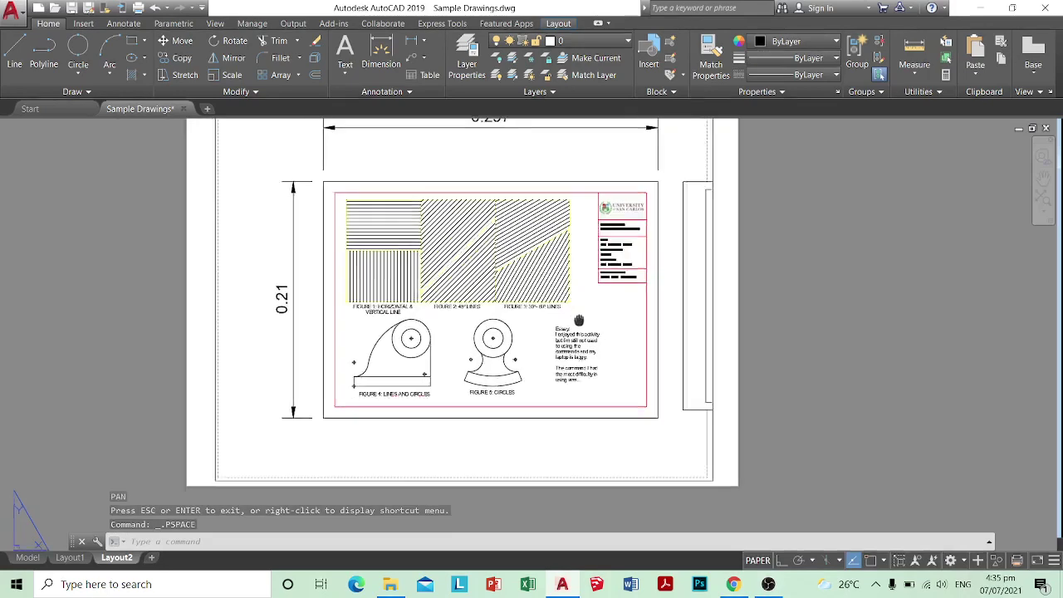
click(582, 332)
double_click(581, 332)
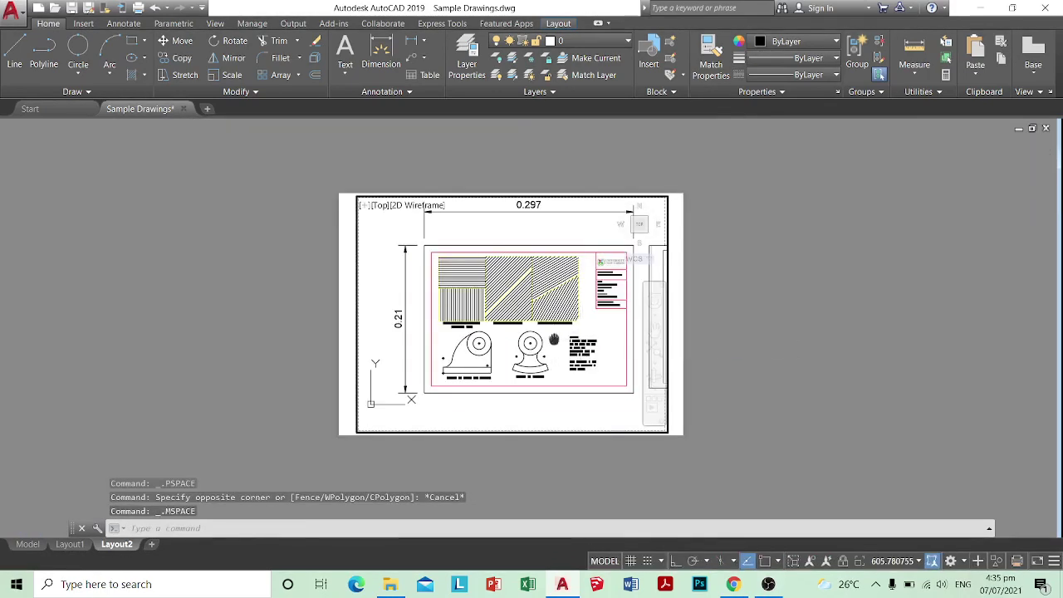
middle_drag(553, 338, 501, 333)
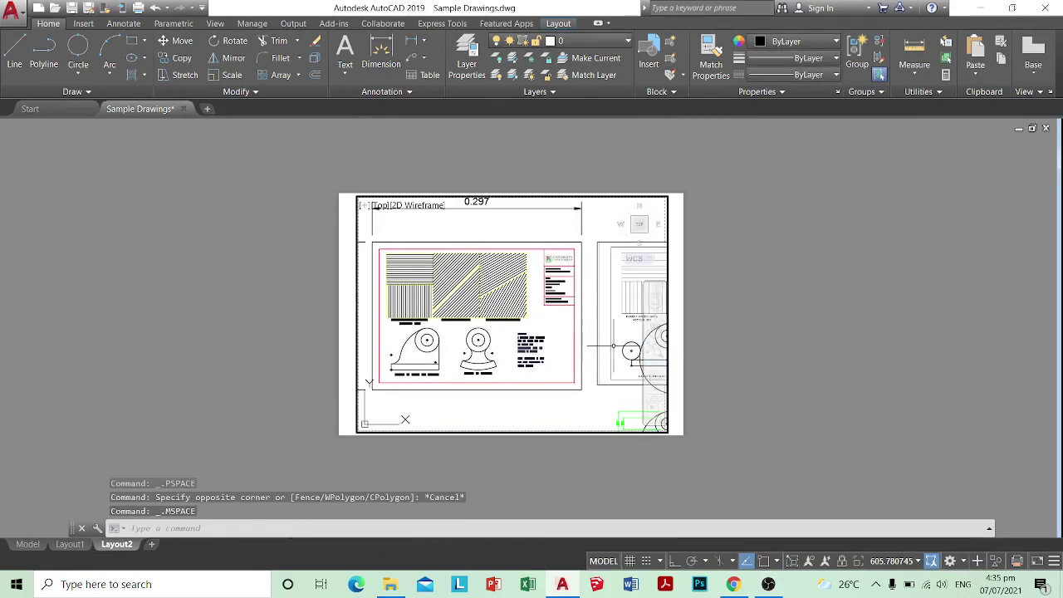
double_click(802, 386)
middle_drag(762, 366, 726, 347)
scroll(529, 304, up, 2)
scroll(527, 313, down, 2)
Window-zoom the viewport to the first sheet's outer border and return to paper space
double_click(530, 314)
text(z)
key(Return)
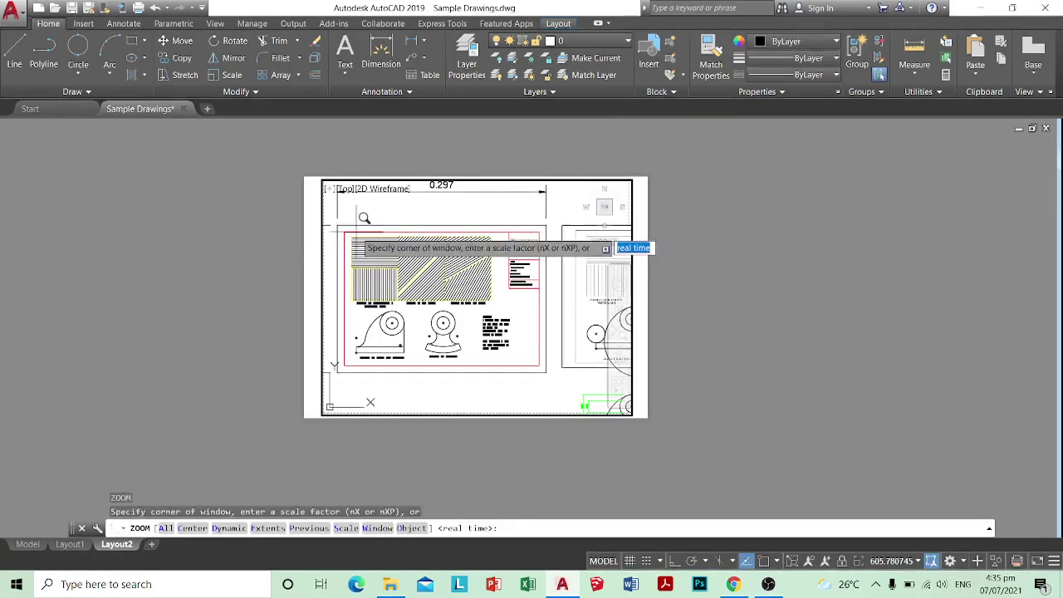
click(338, 230)
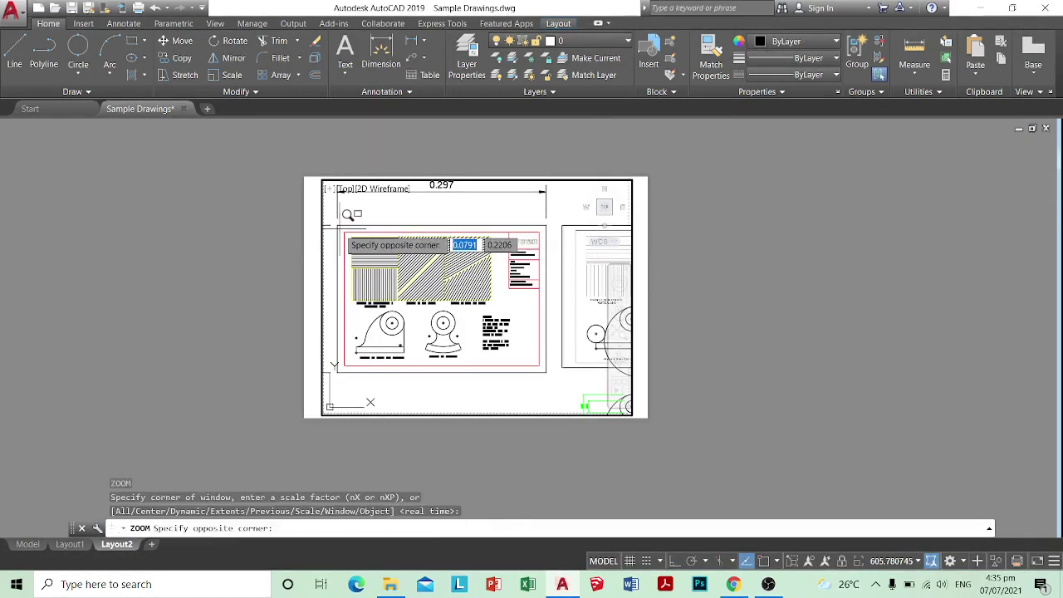
click(550, 357)
key(Escape)
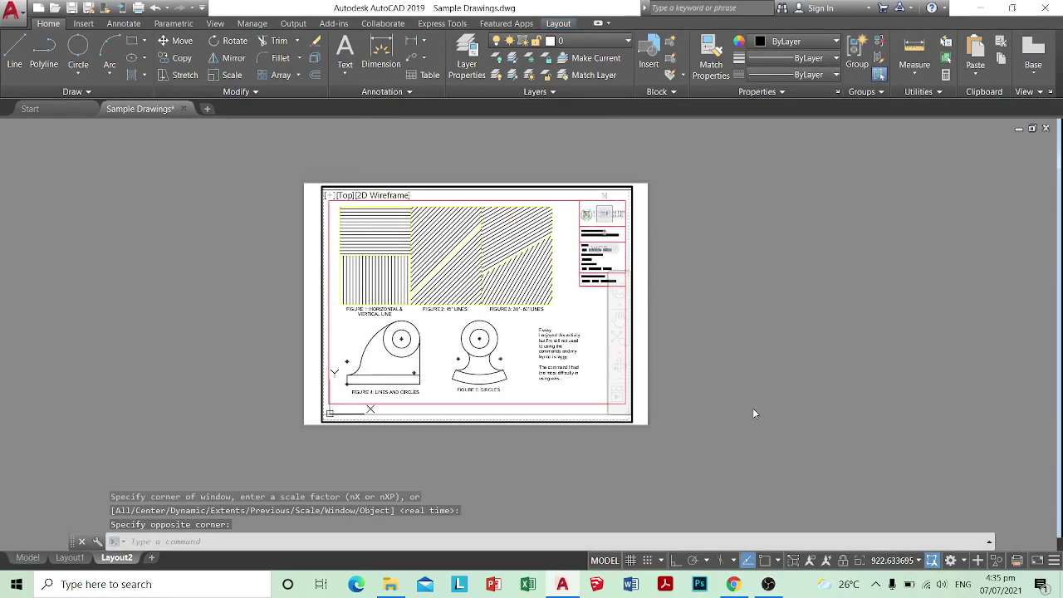
double_click(752, 409)
scroll(489, 322, up, 2)
scroll(249, 477, up, 1)
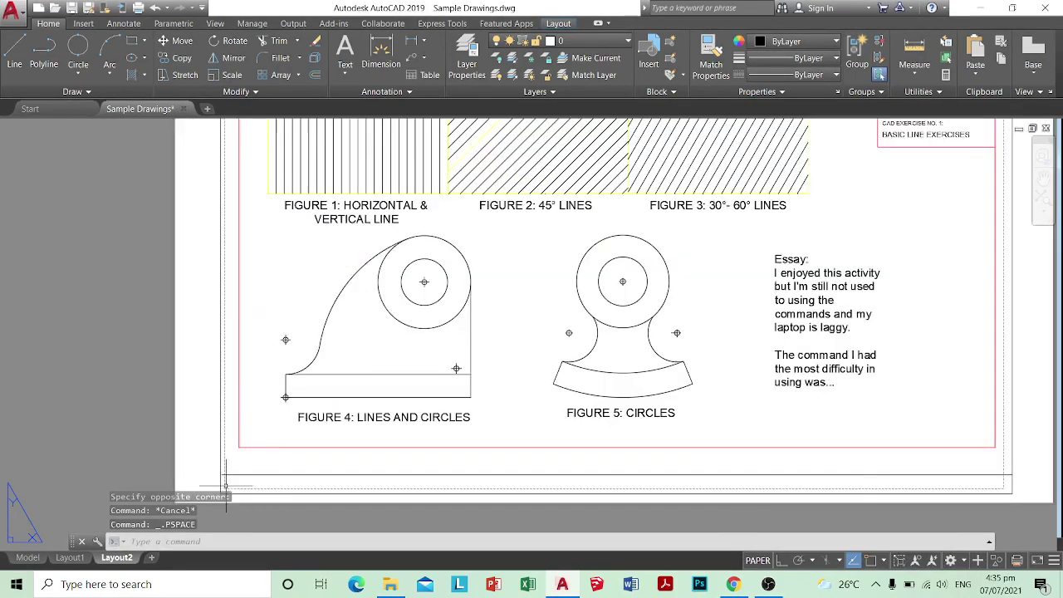
Stretch the viewport's lower-left corner straight up to just inside the first sheet's outer border line
scroll(822, 401, up, 1)
middle_drag(509, 432, 634, 406)
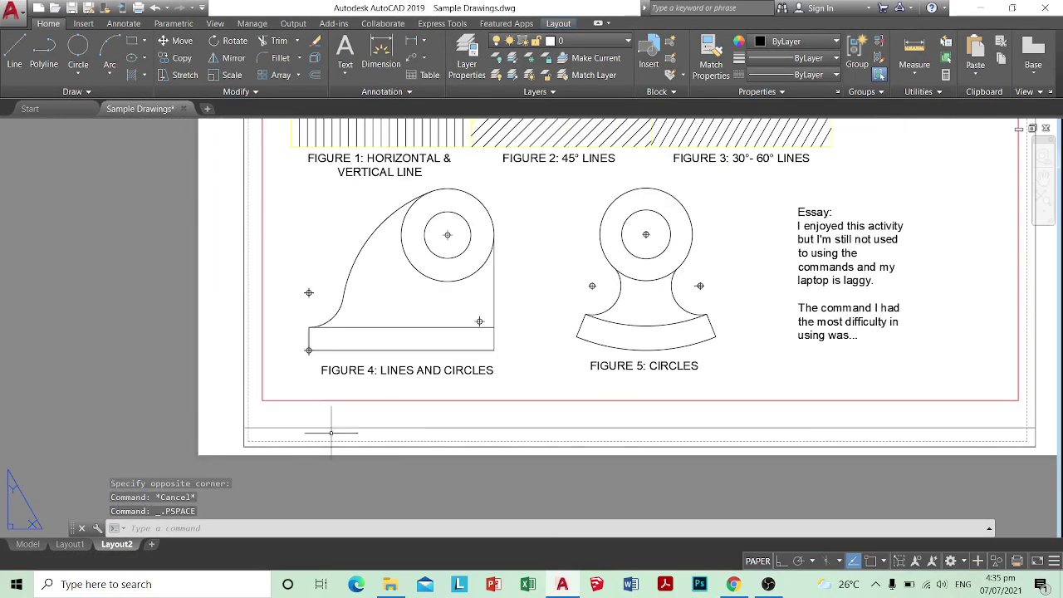
scroll(244, 442, up, 2)
click(242, 441)
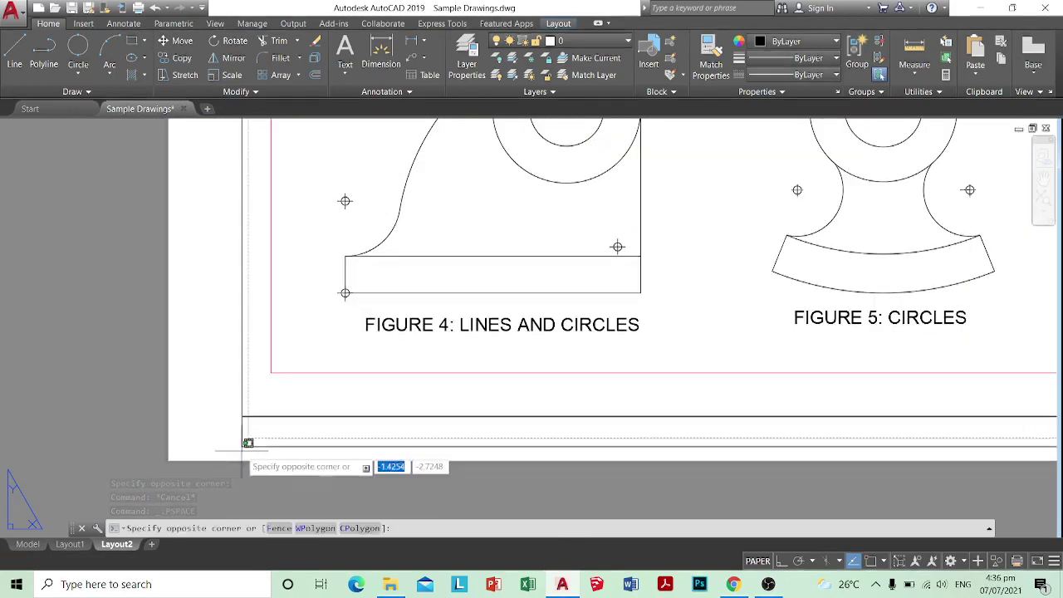
click(241, 443)
click(241, 446)
key(Escape)
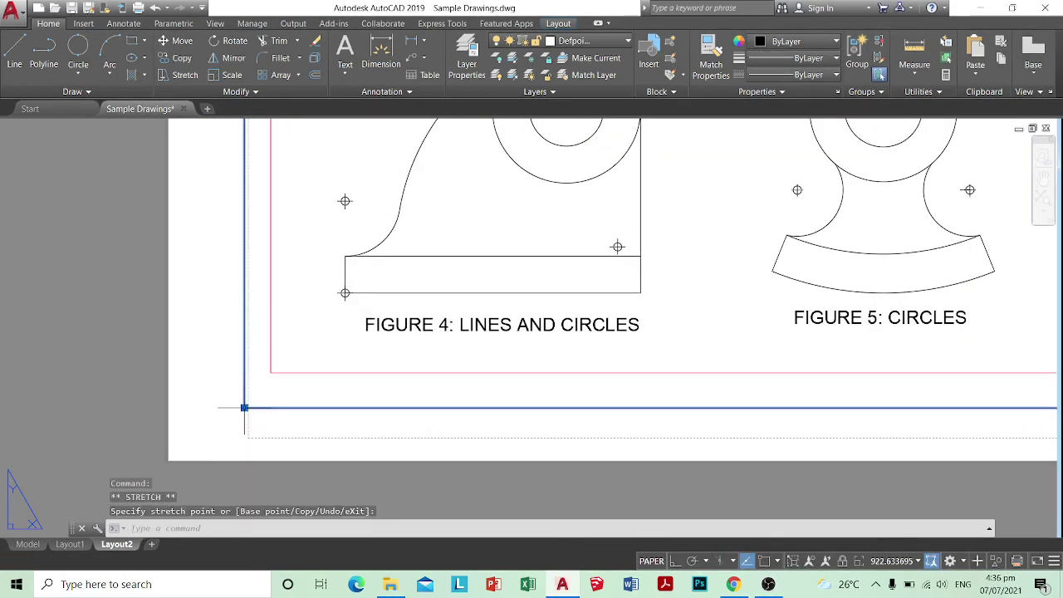
Stretch the viewport's upper-right corner straight down to just inside the first sheet's outer border line
scroll(632, 359, down, 8)
scroll(658, 270, up, 8)
click(698, 249)
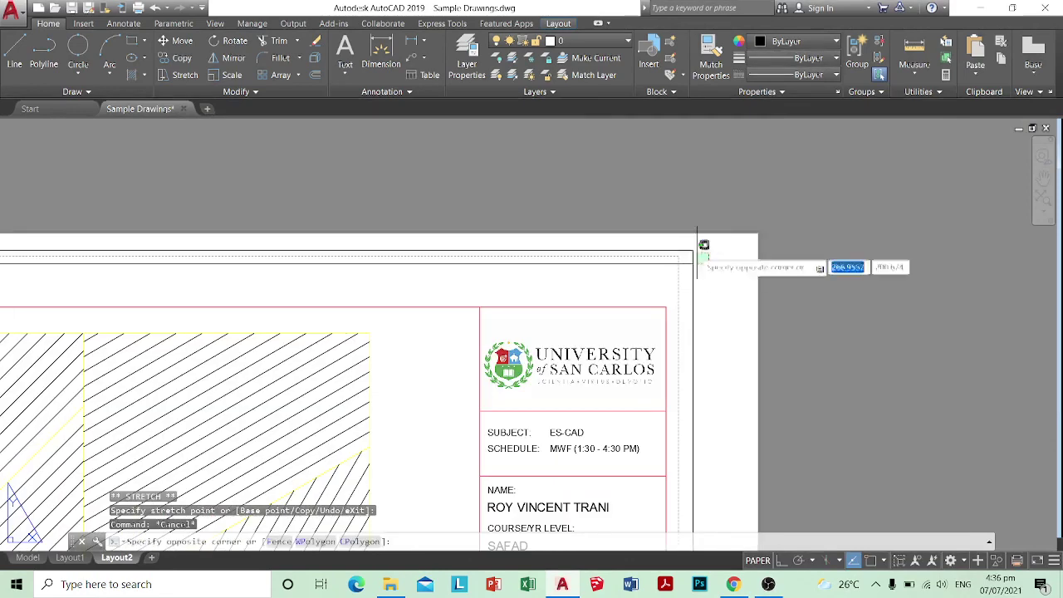
click(697, 250)
click(693, 249)
key(Escape)
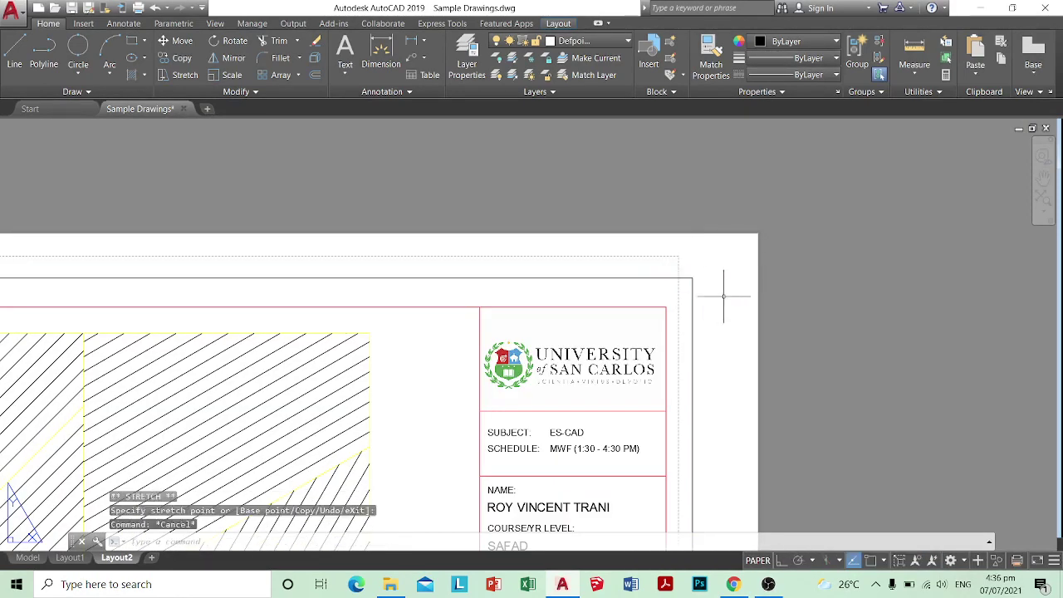
Examine the upper-right viewport corner against the dashed printable area, and check how the whole sheet sits on the page
scroll(723, 295, down, 4)
scroll(672, 299, down, 2)
middle_drag(678, 486, 674, 455)
scroll(669, 287, up, 2)
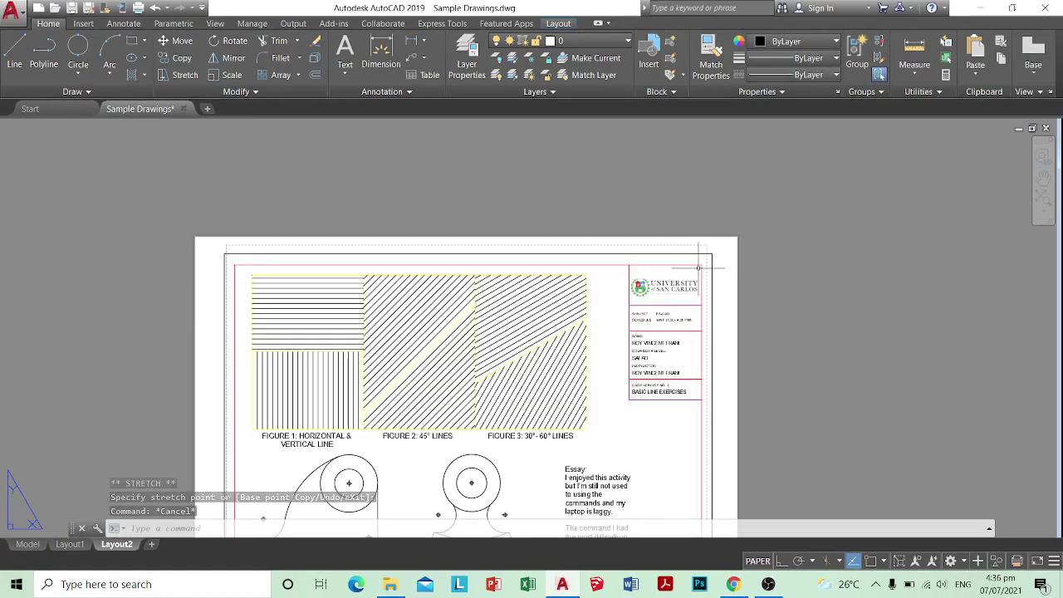
scroll(254, 245, up, 2)
middle_drag(907, 274, 787, 227)
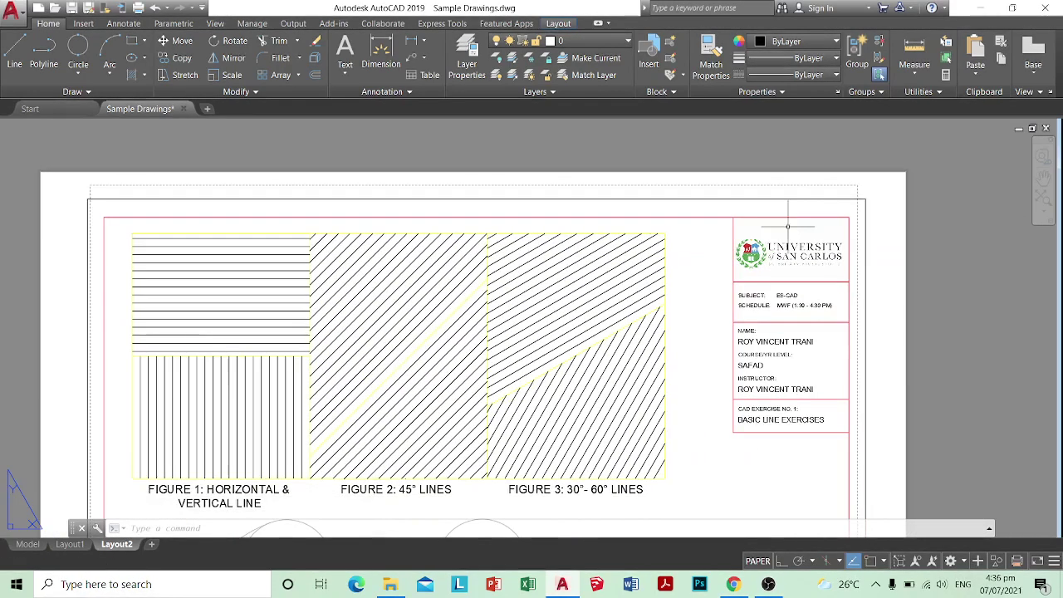
scroll(869, 187, up, 3)
scroll(860, 177, up, 2)
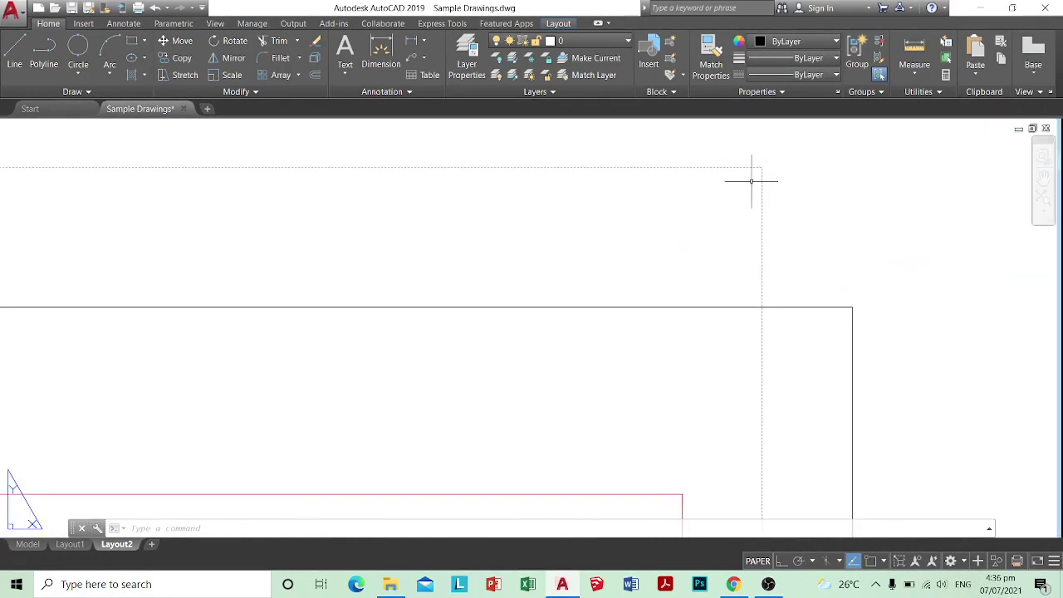
scroll(751, 207, down, 10)
middle_drag(670, 340, 671, 272)
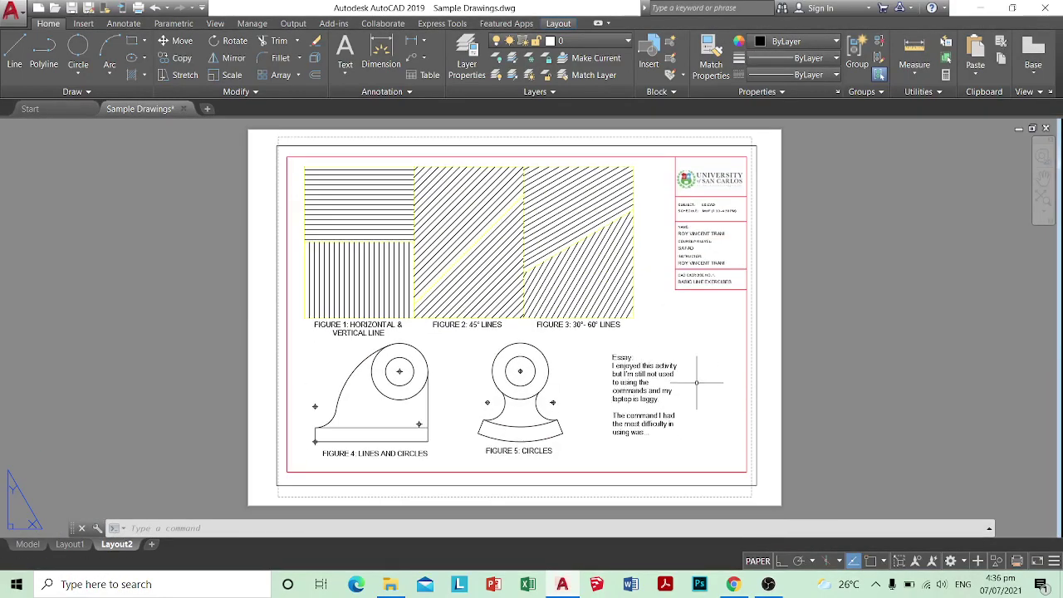
Preview the Layout2 plot with the A4 page setup and return to the plot settings
key(ctrl+p)
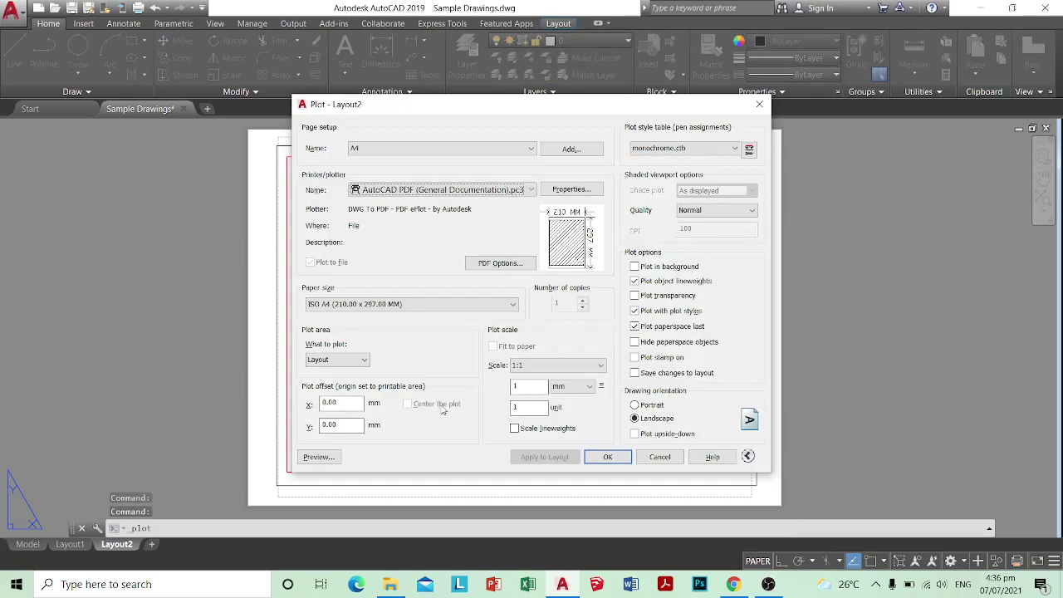
click(317, 457)
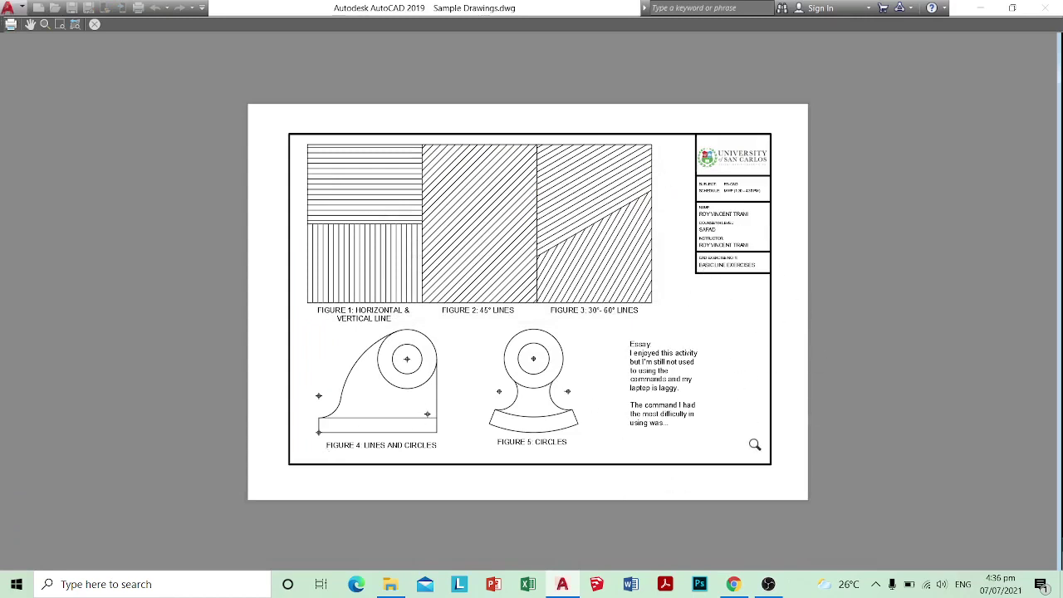
key(Escape)
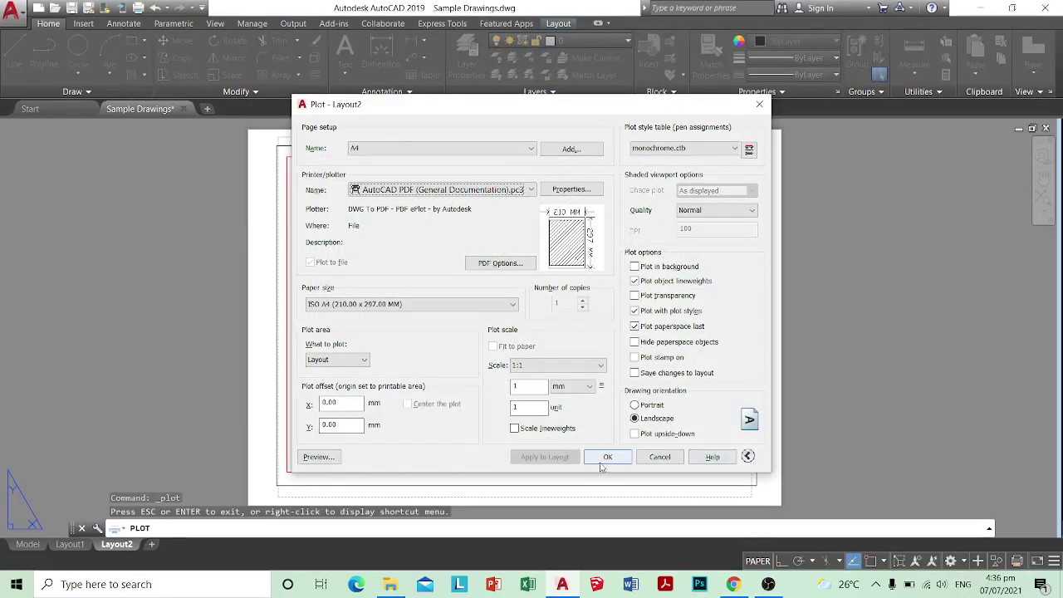
Plot Layout2 to a PDF named Sample Sample in the ES-CAD drawings folder, and close the resulting PDF
click(608, 463)
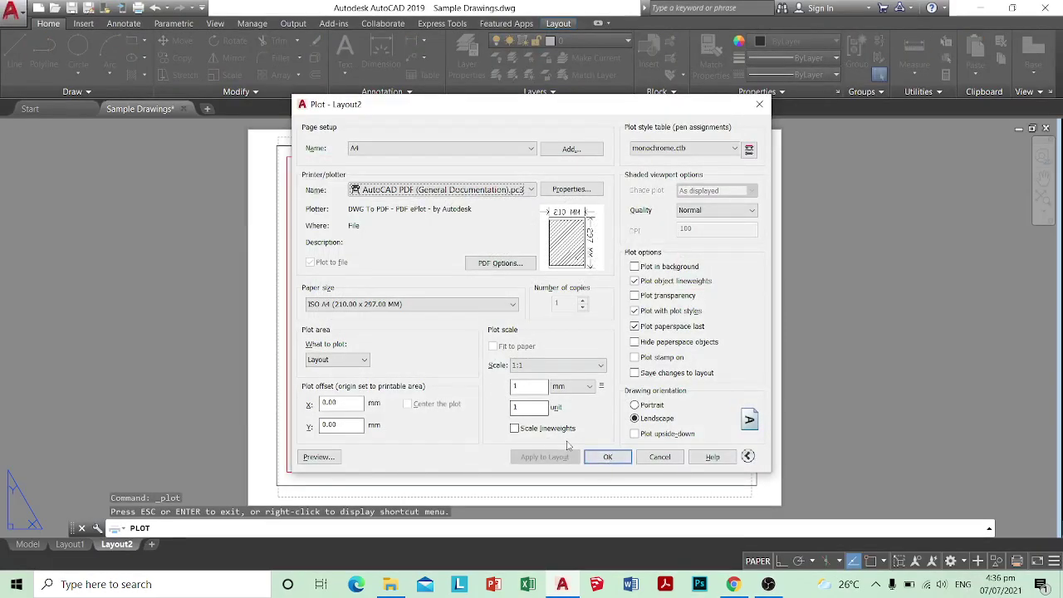
click(606, 459)
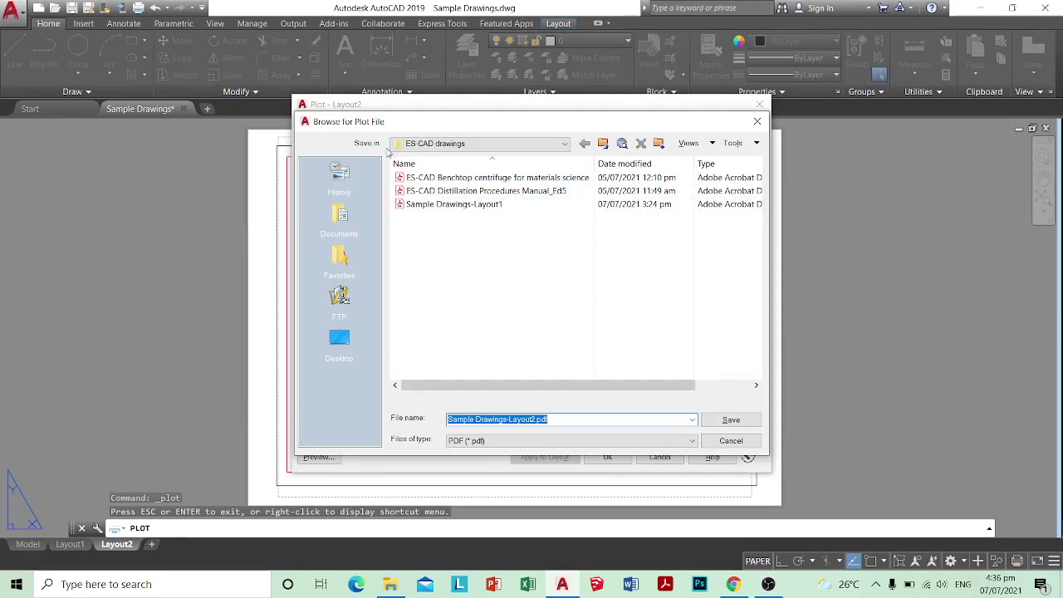
drag(508, 420, 431, 419)
text(Sample Sap)
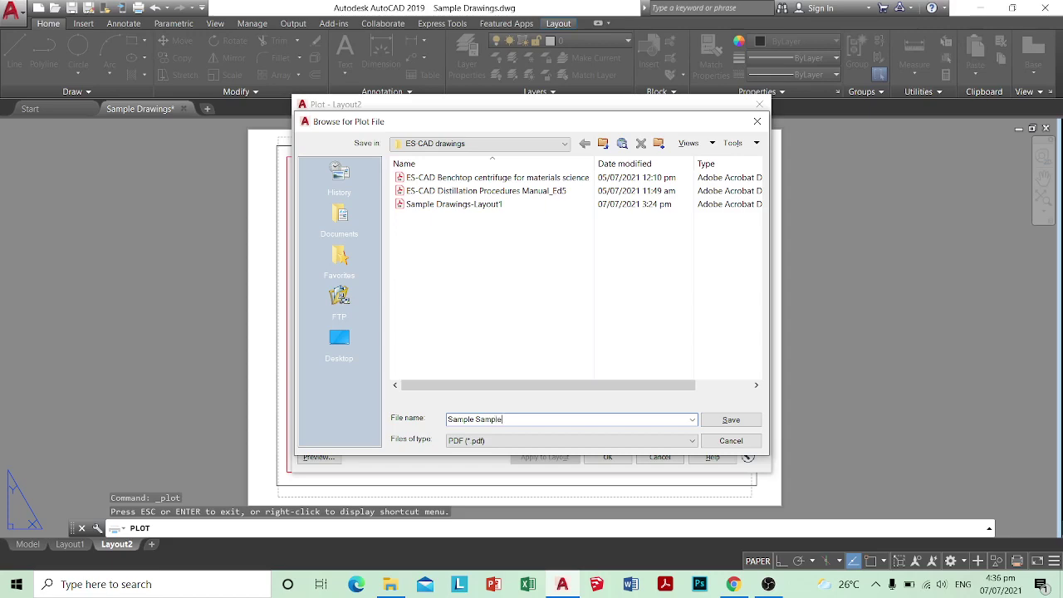
text(ple)
key(Return)
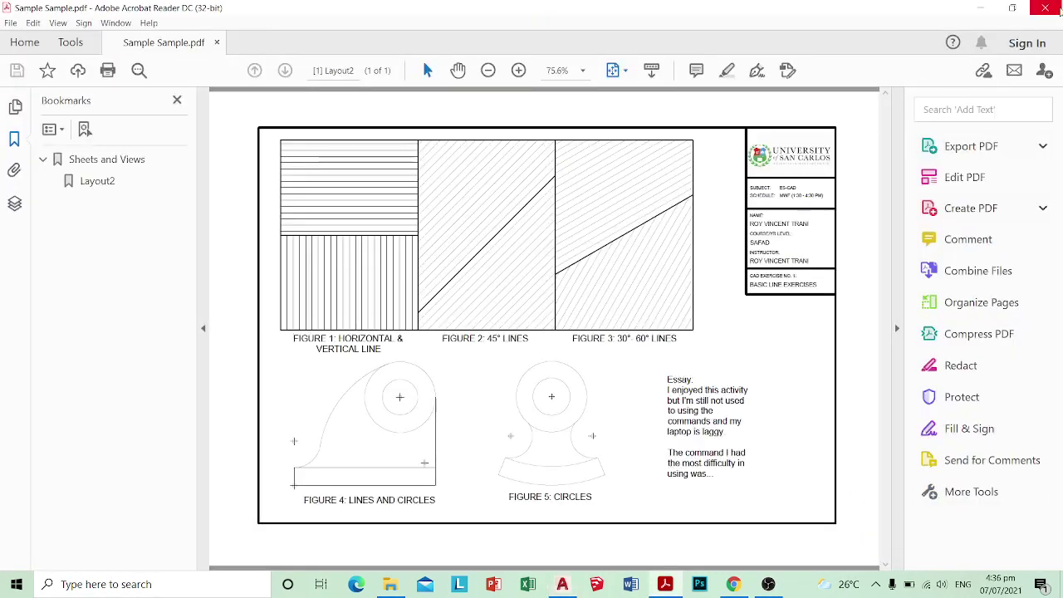
click(1044, 8)
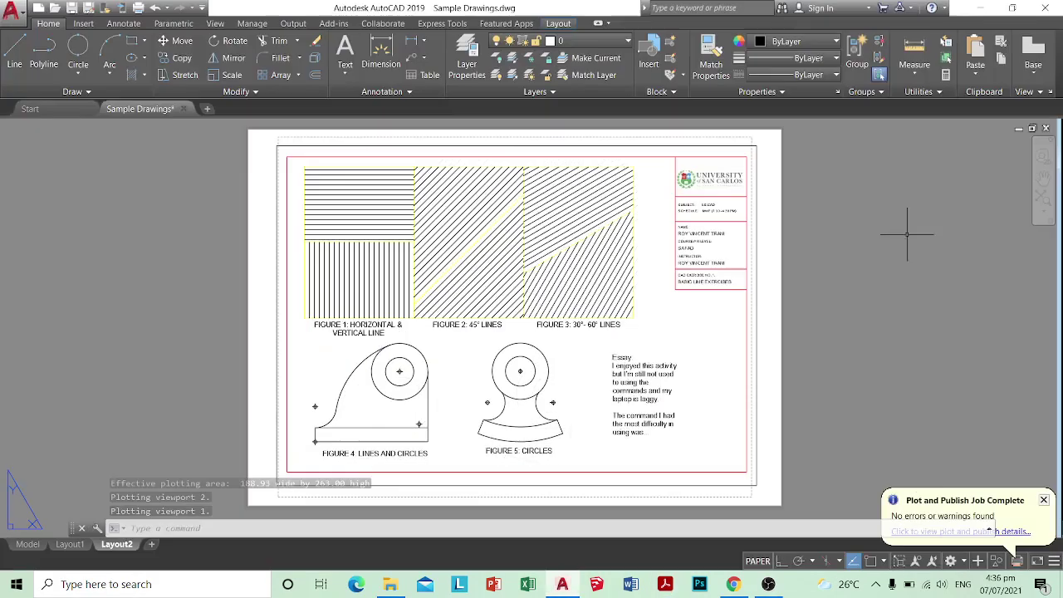
click(768, 585)
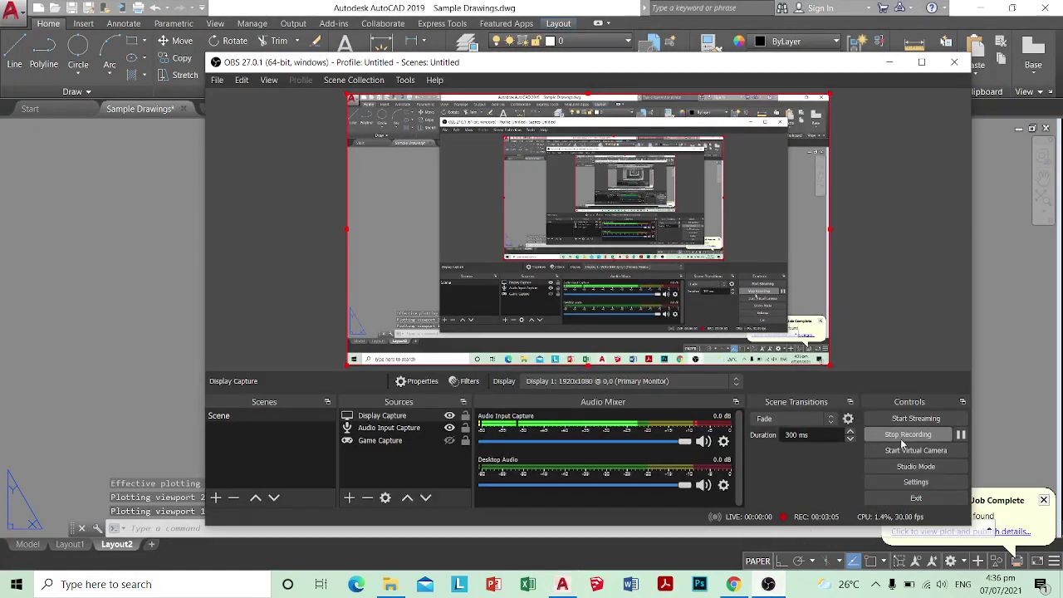